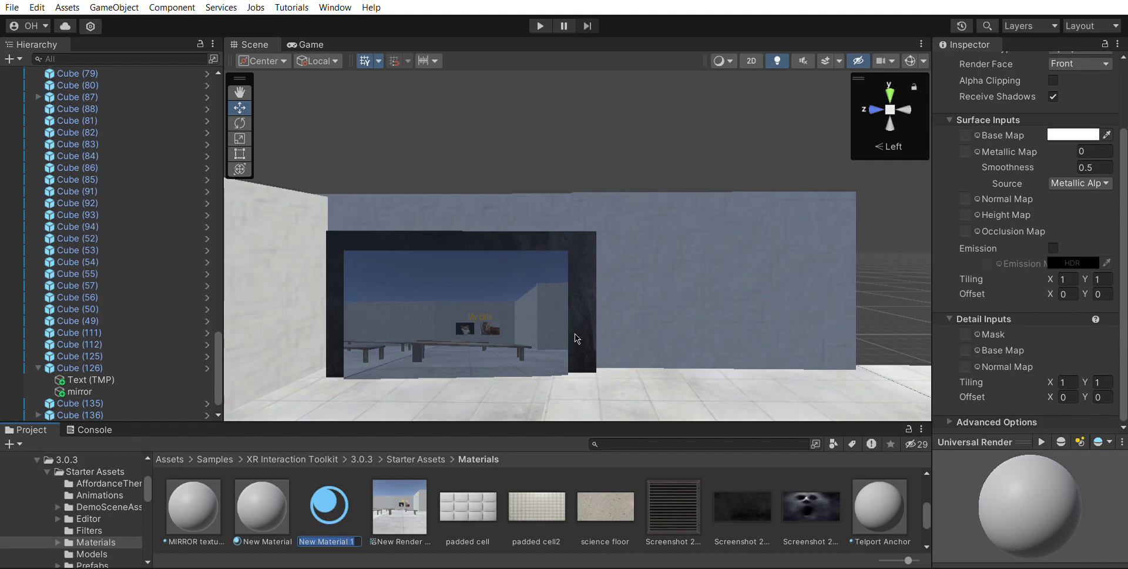
- Confirm the new material's name as New Material 1
key(Right)
key(Return)
scroll(627, 288, down, 3)
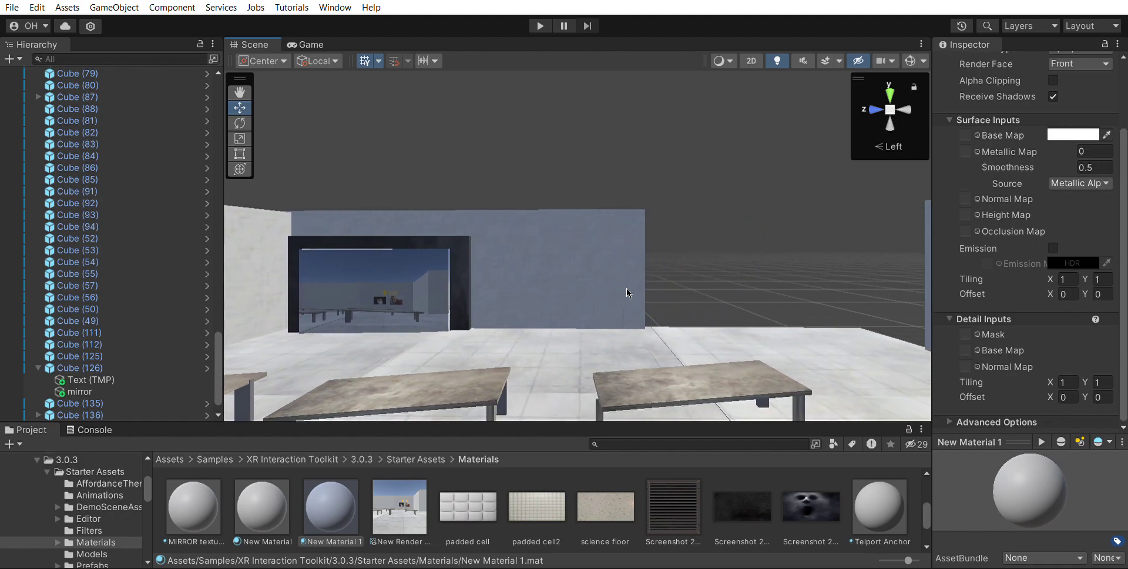
- Fly around the Scene view to look over the framed mirror wall
key(Right)
key(Right)
key(Right)
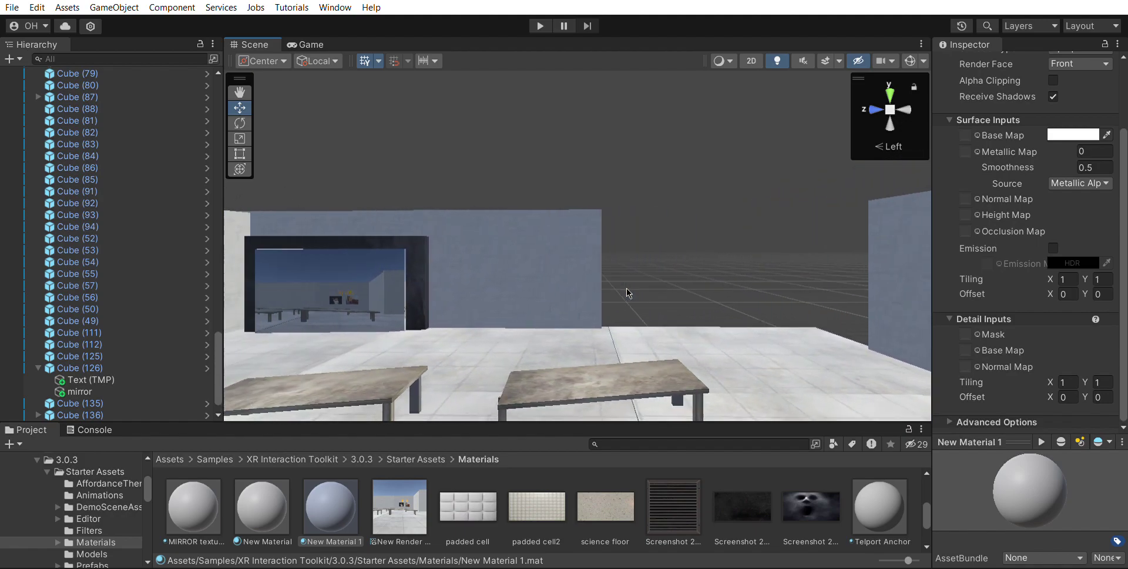
scroll(626, 288, down, 2)
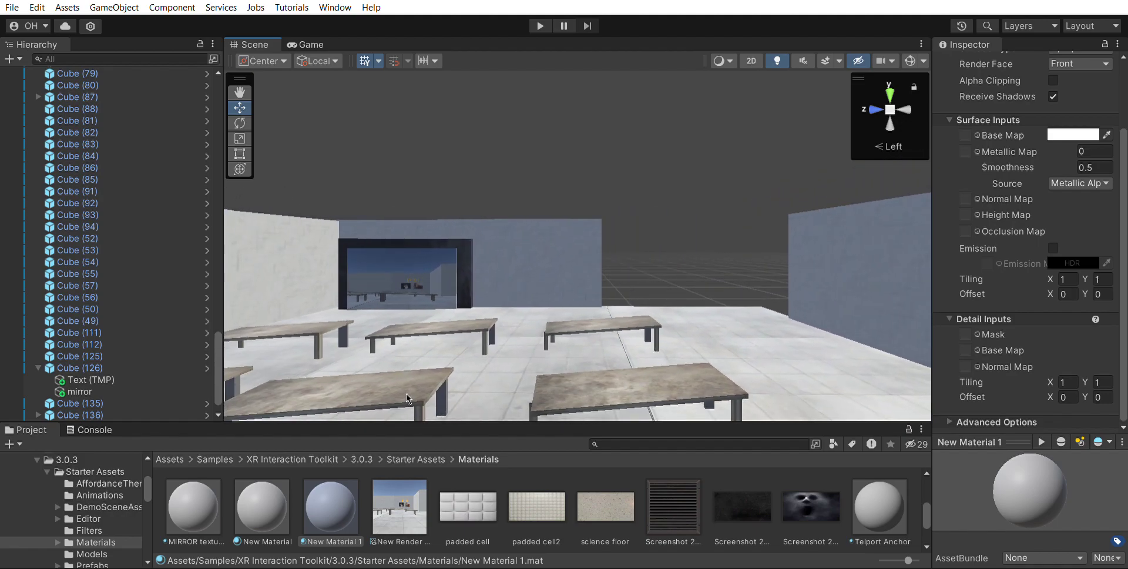
scroll(407, 398, up, 2)
scroll(406, 398, up, 2)
scroll(407, 398, up, 2)
scroll(407, 398, up, 2)
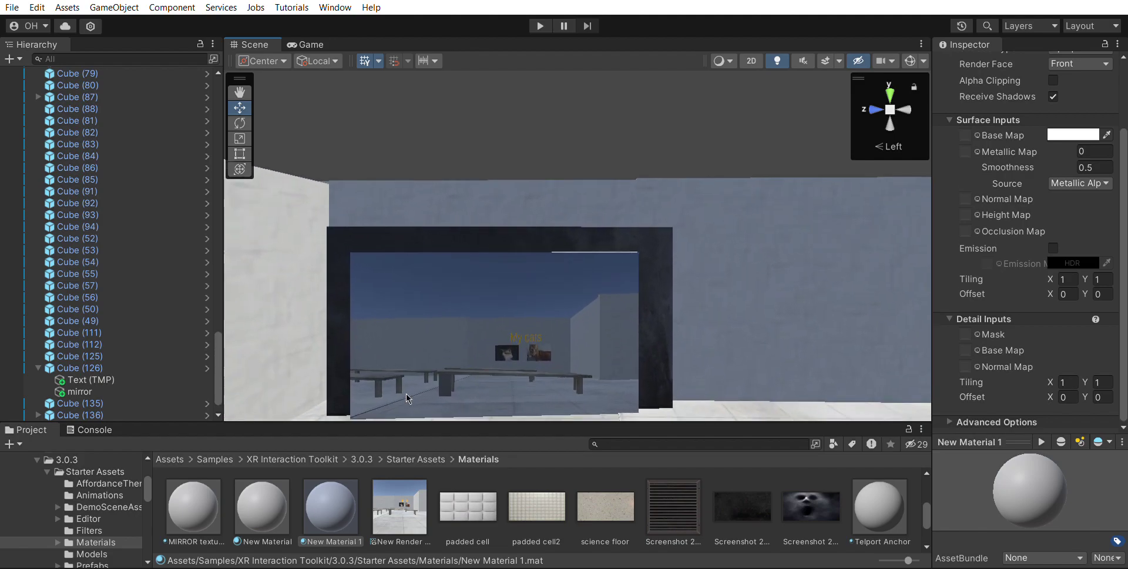
scroll(406, 394, down, 2)
scroll(406, 395, down, 1)
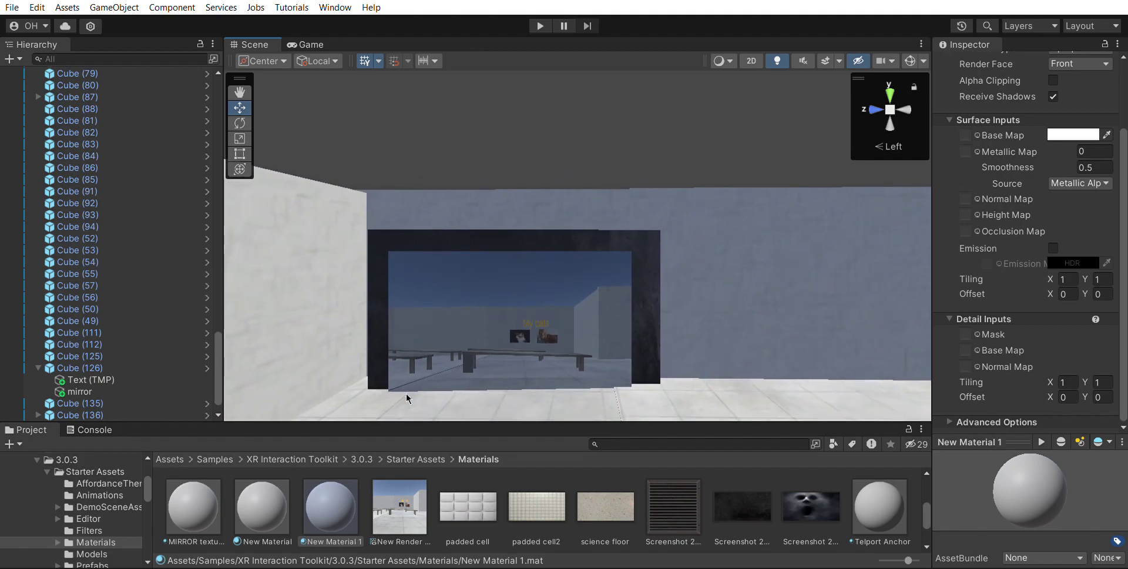
key(Right)
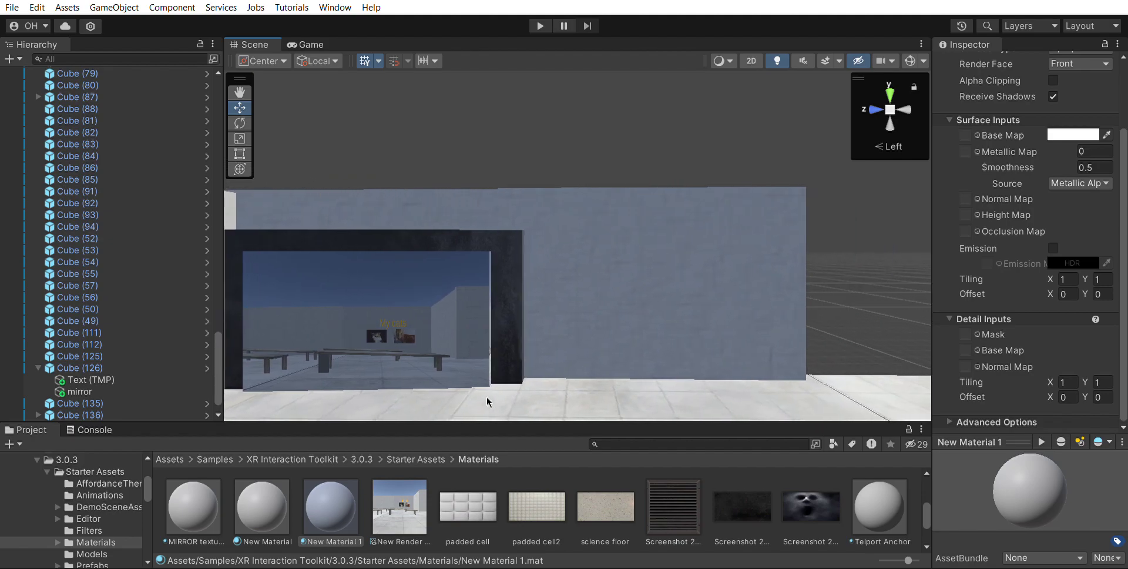
scroll(369, 473, up, 3)
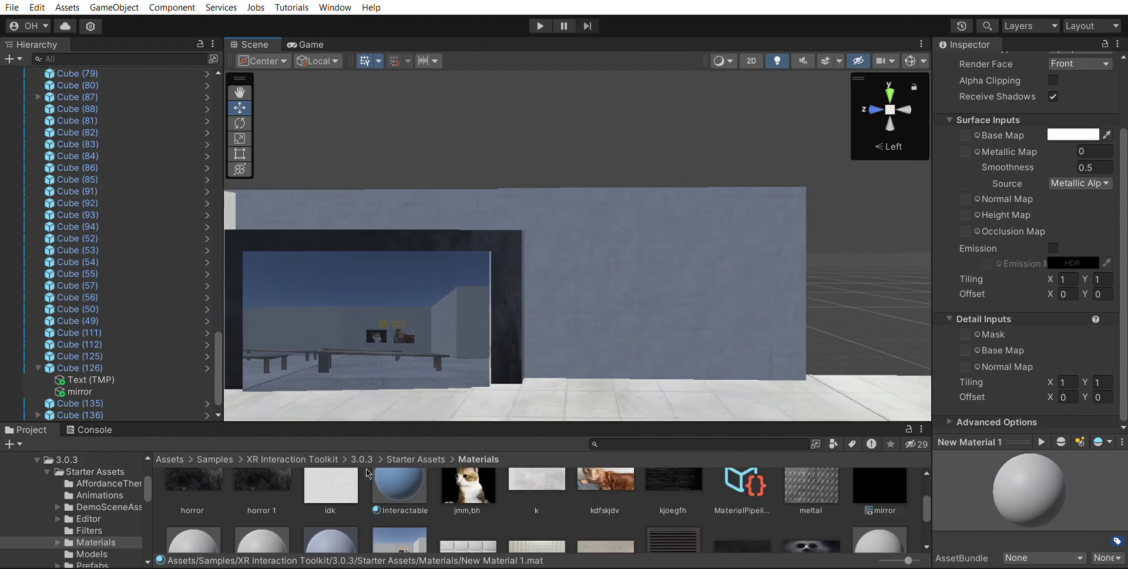
scroll(369, 474, up, 3)
- Place a Cube (25) prefab by the wall and scale it into a thin, tall slab
click(534, 509)
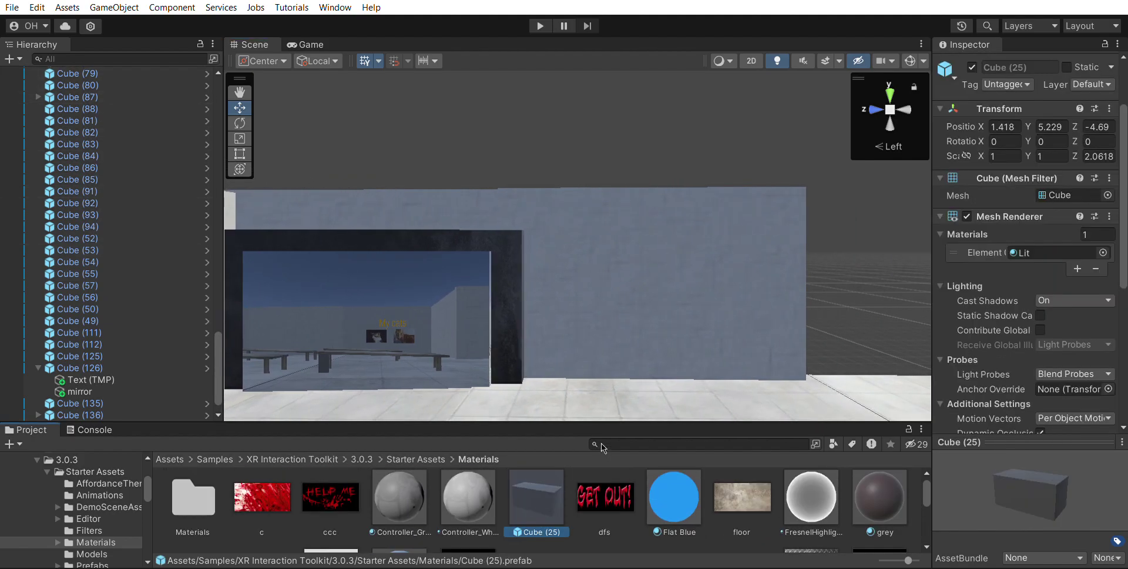
drag(536, 499, 648, 384)
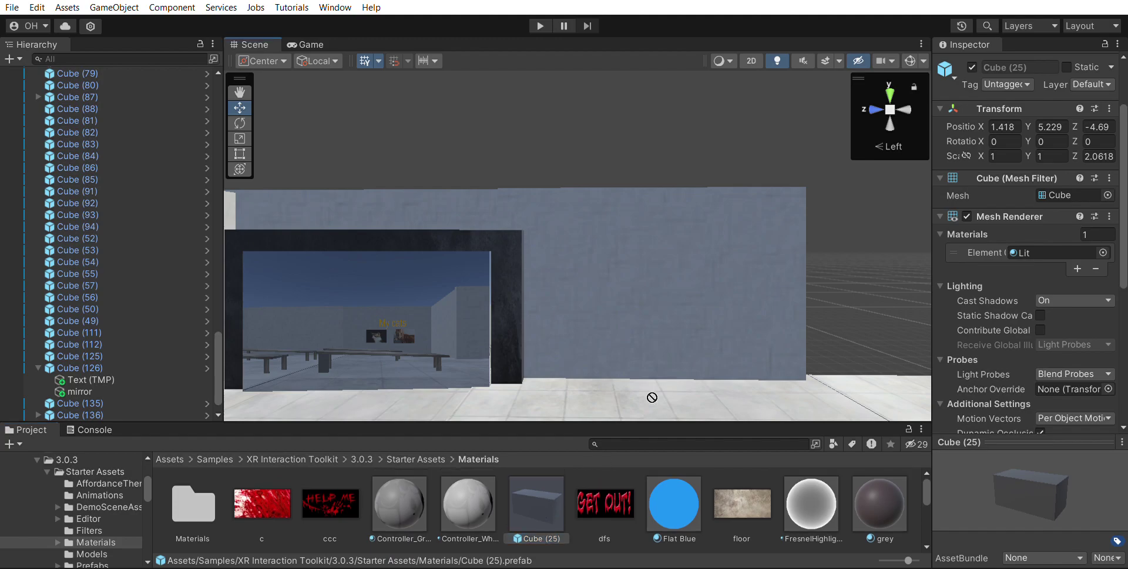
click(239, 138)
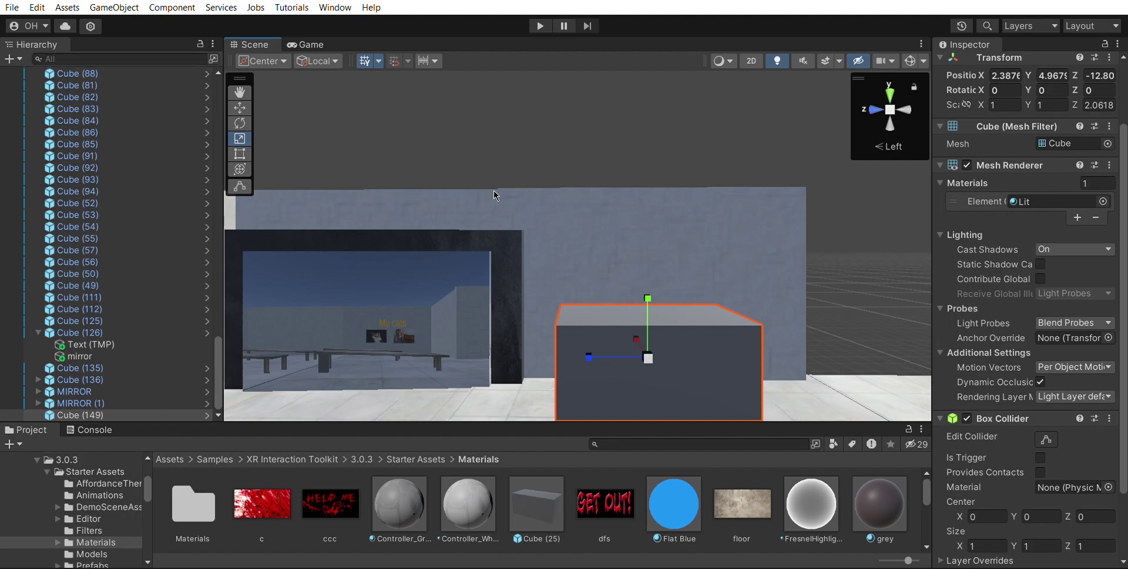
drag(636, 339, 646, 348)
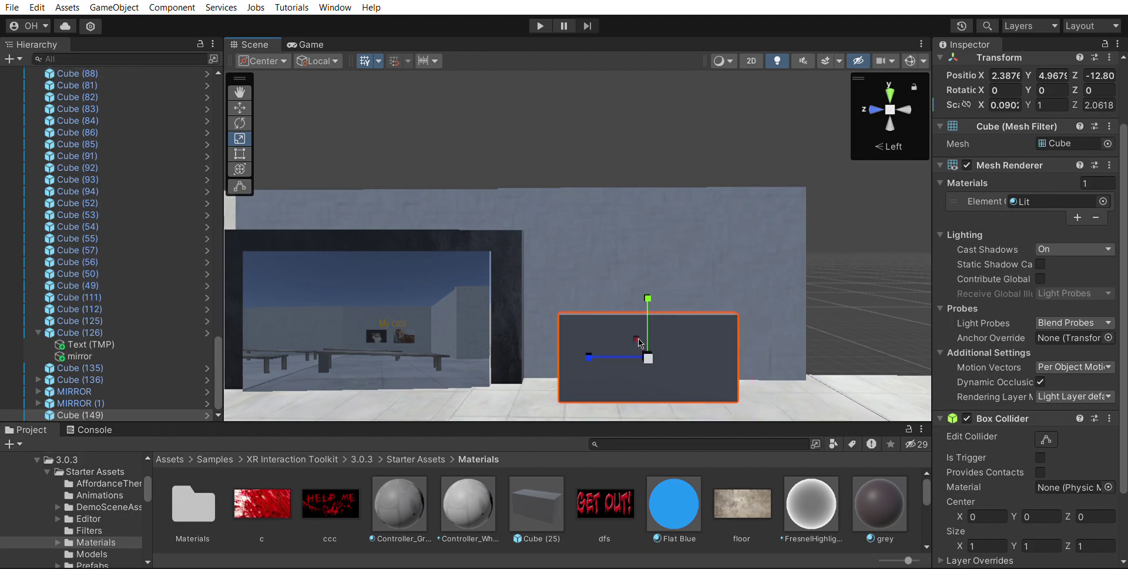
drag(646, 292, 646, 183)
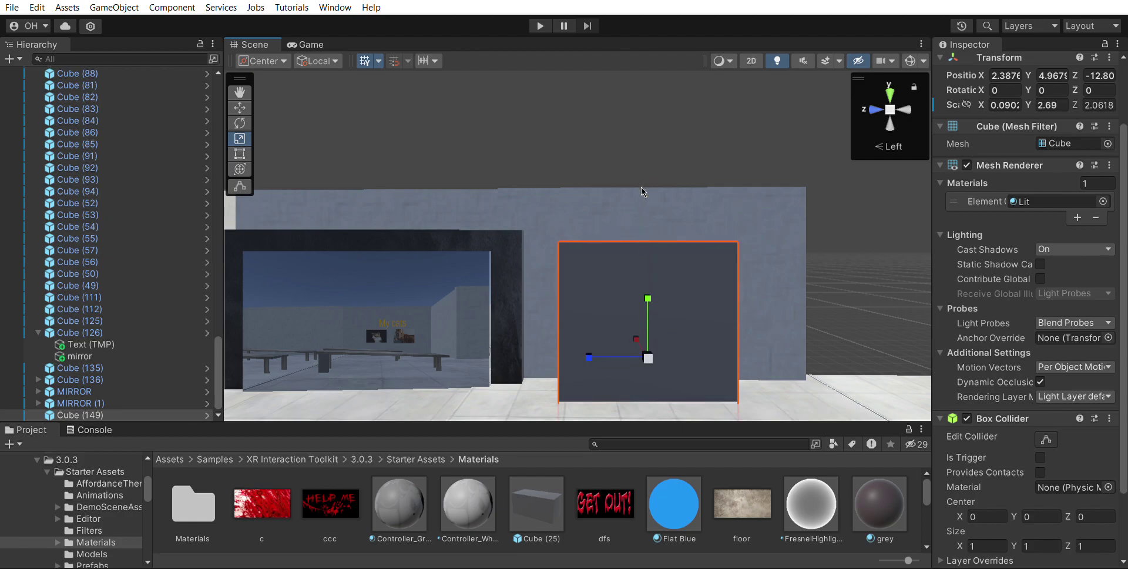
drag(590, 341, 579, 333)
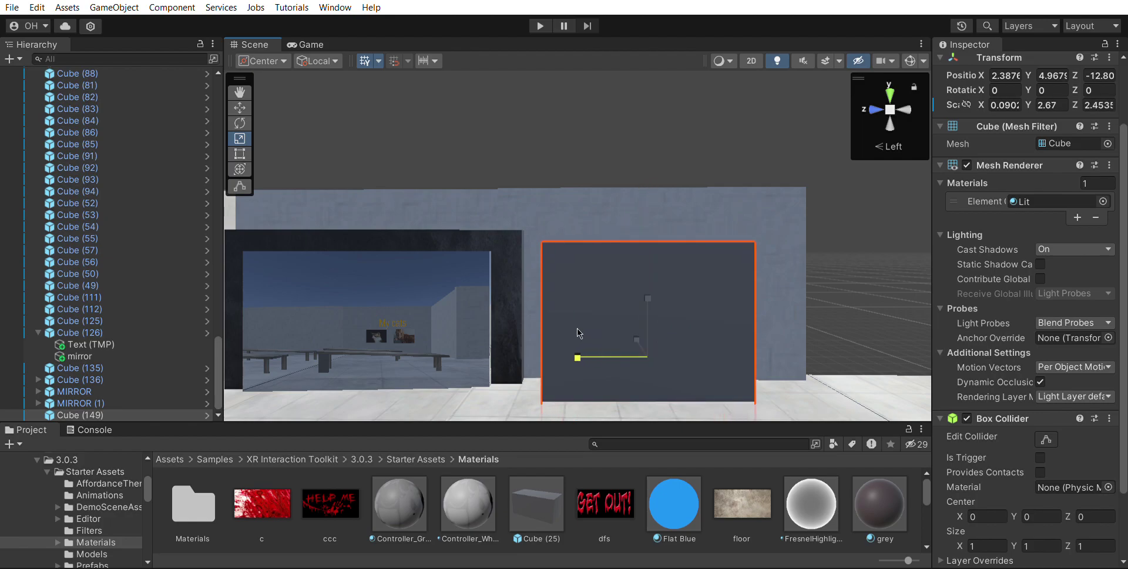
- Move the slab flush against the wall right of the mirror
key(w)
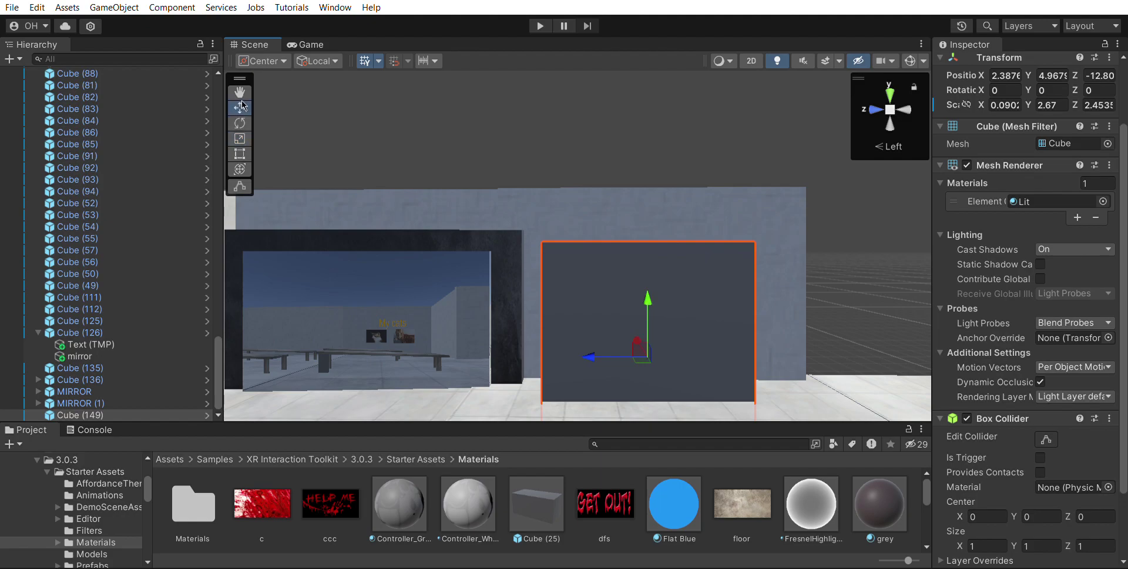
mouse_move(638, 336)
mouse_down()
mouse_move(590, 346)
mouse_move(627, 347)
mouse_move(651, 316)
mouse_up()
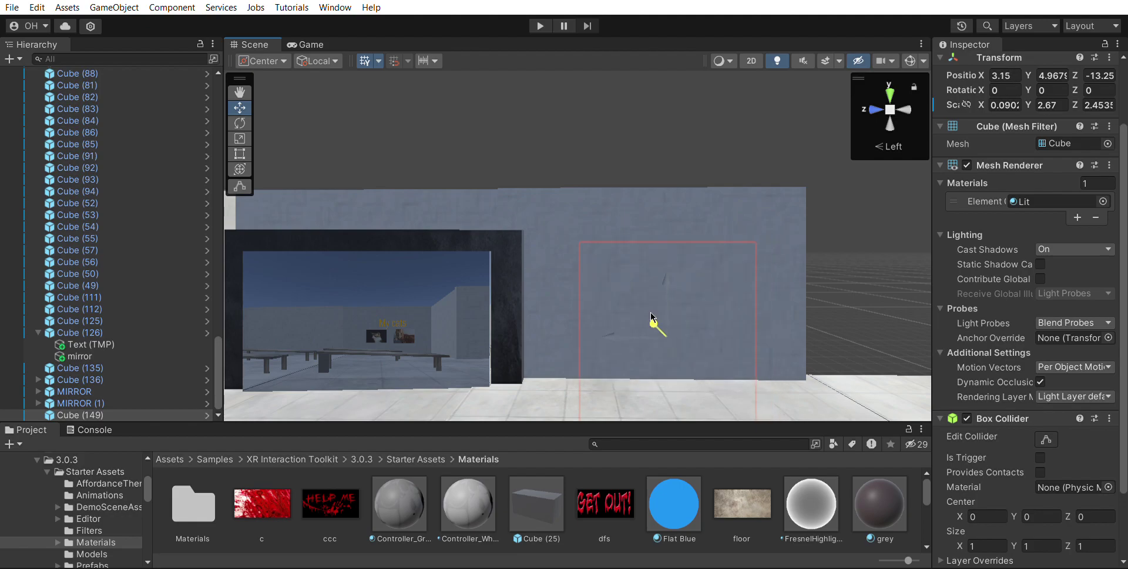
drag(651, 316, 654, 323)
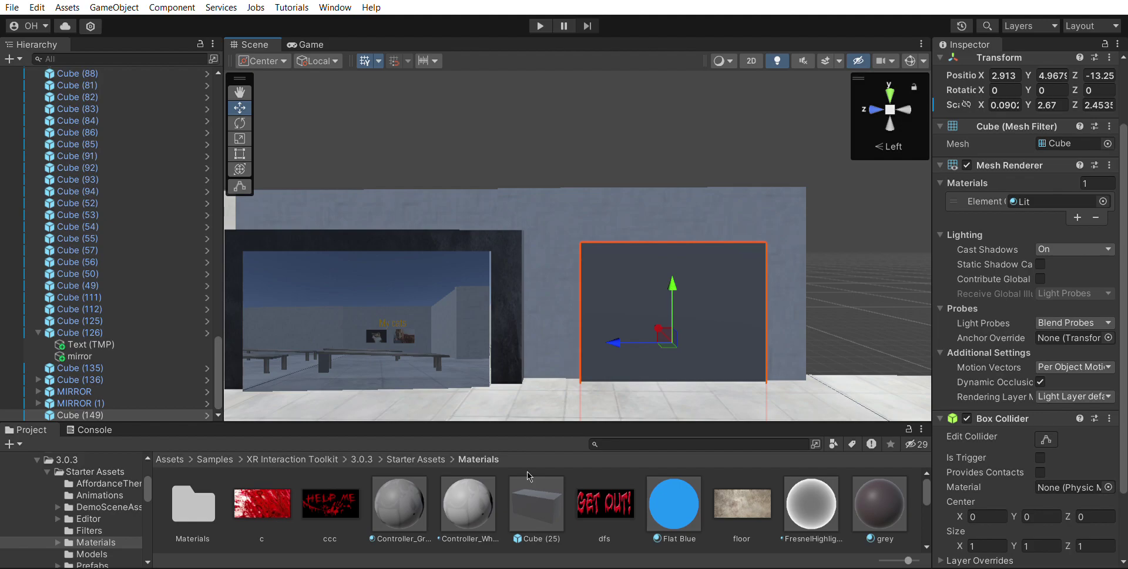
- Apply the dark Screenshot material to the new wall panel
scroll(528, 476, down, 3)
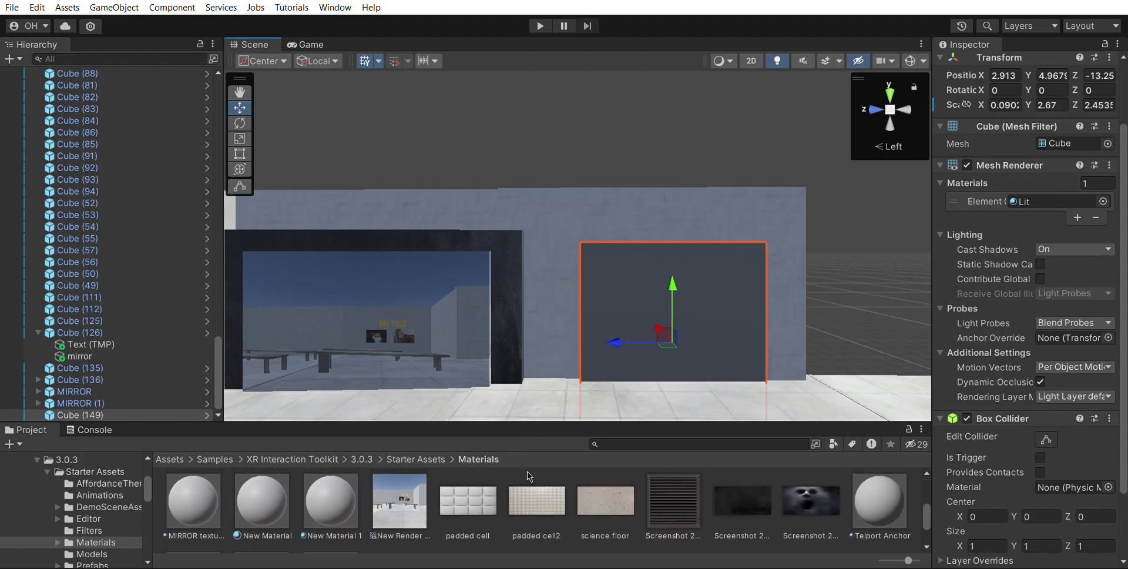
scroll(528, 476, up, 2)
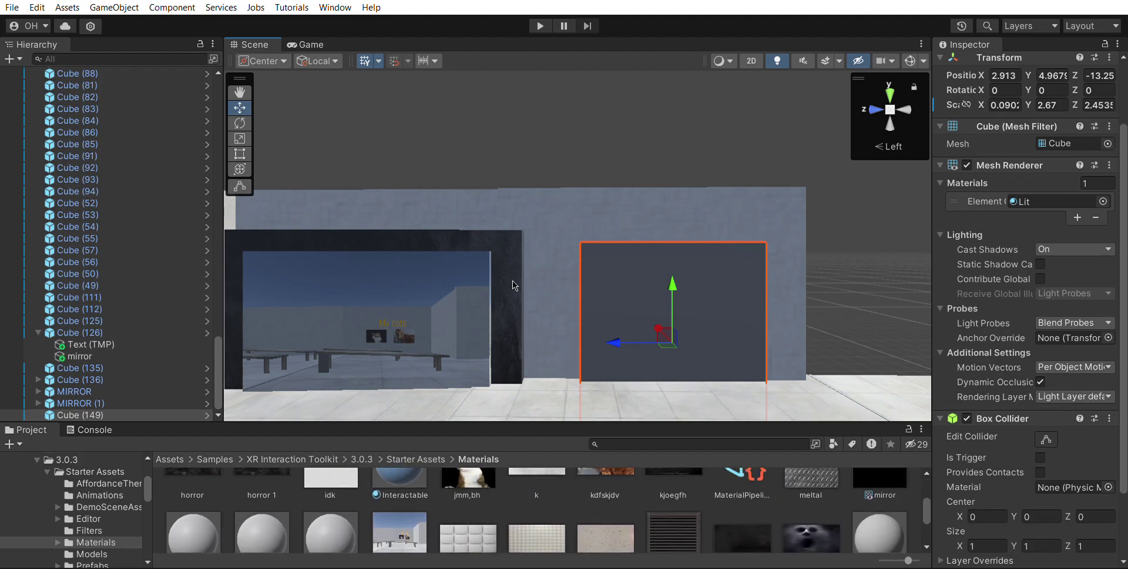
scroll(544, 484, down, 2)
scroll(544, 485, down, 1)
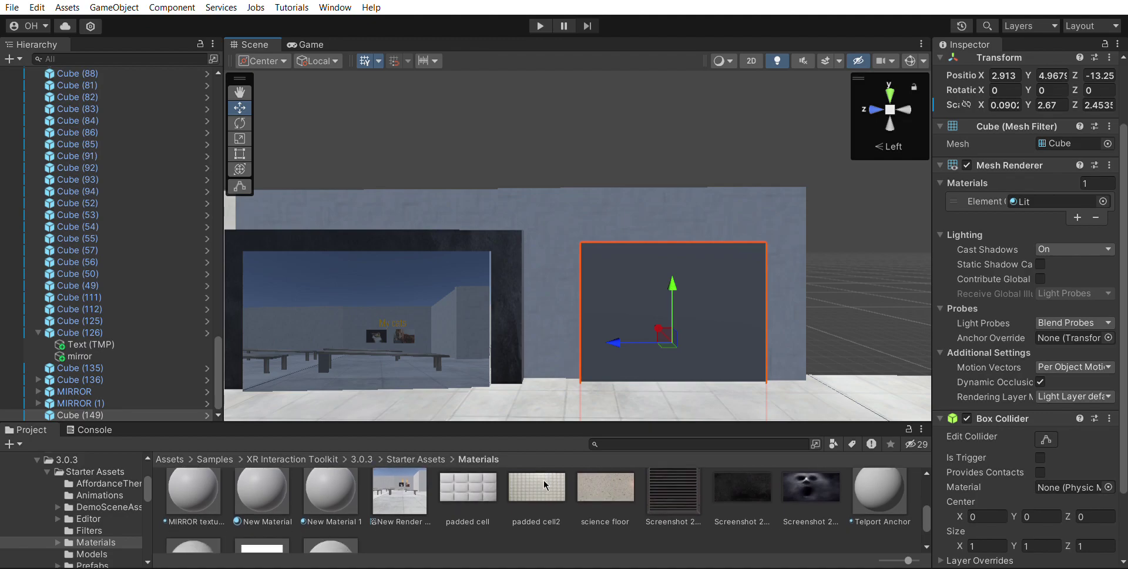
scroll(544, 480, down, 2)
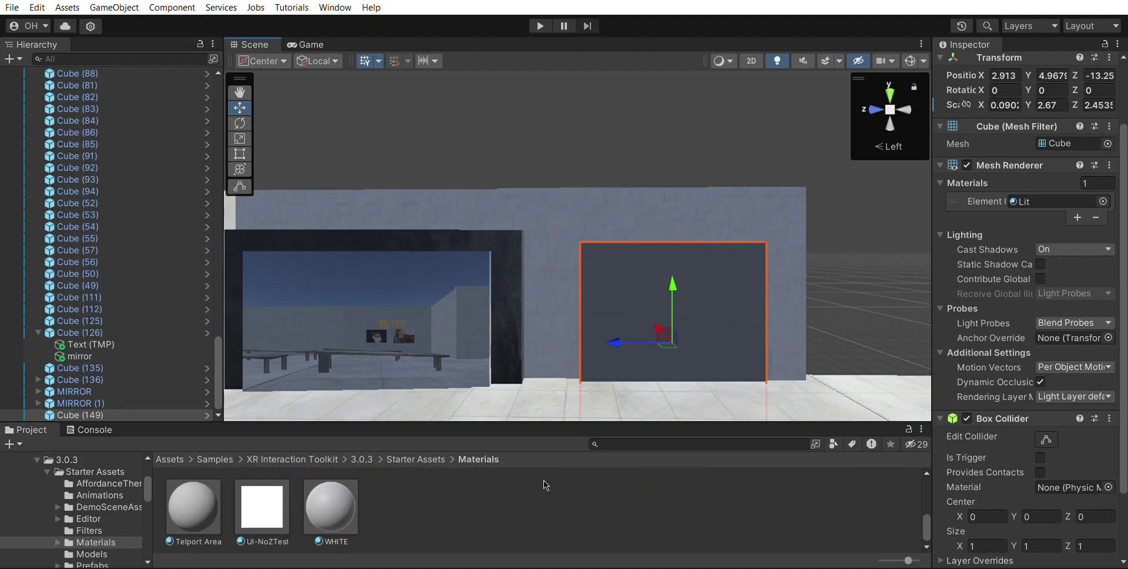
scroll(544, 481, up, 1)
scroll(544, 481, up, 3)
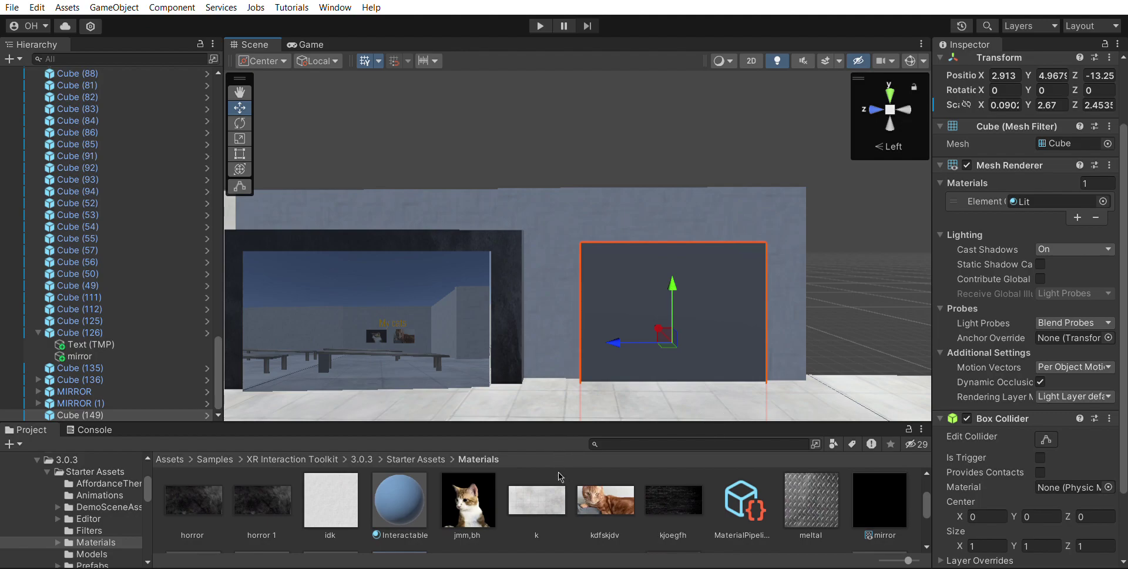
scroll(426, 473, down, 2)
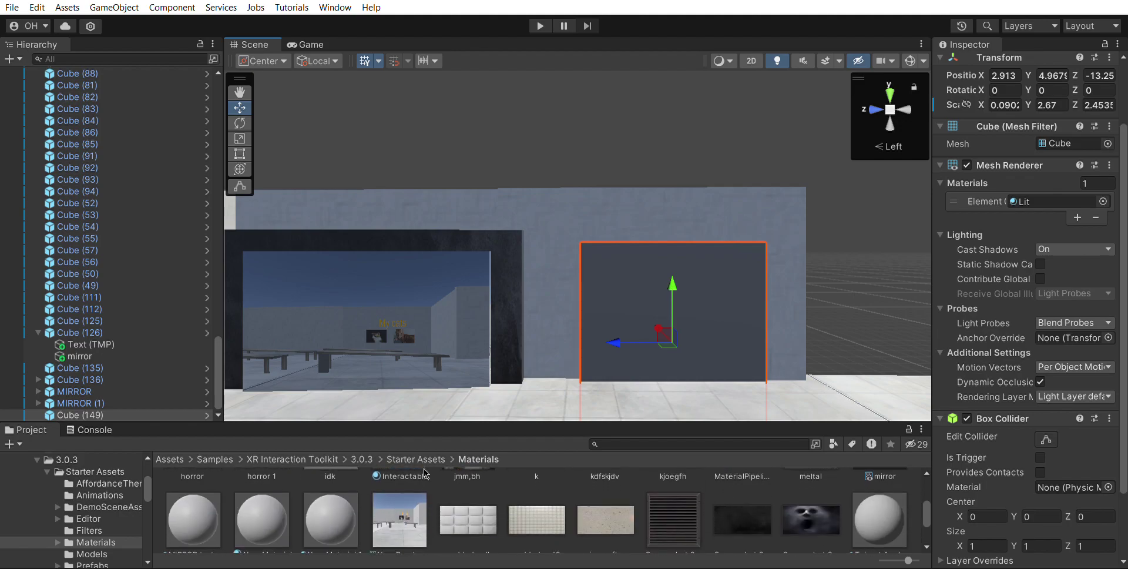
drag(724, 493, 698, 345)
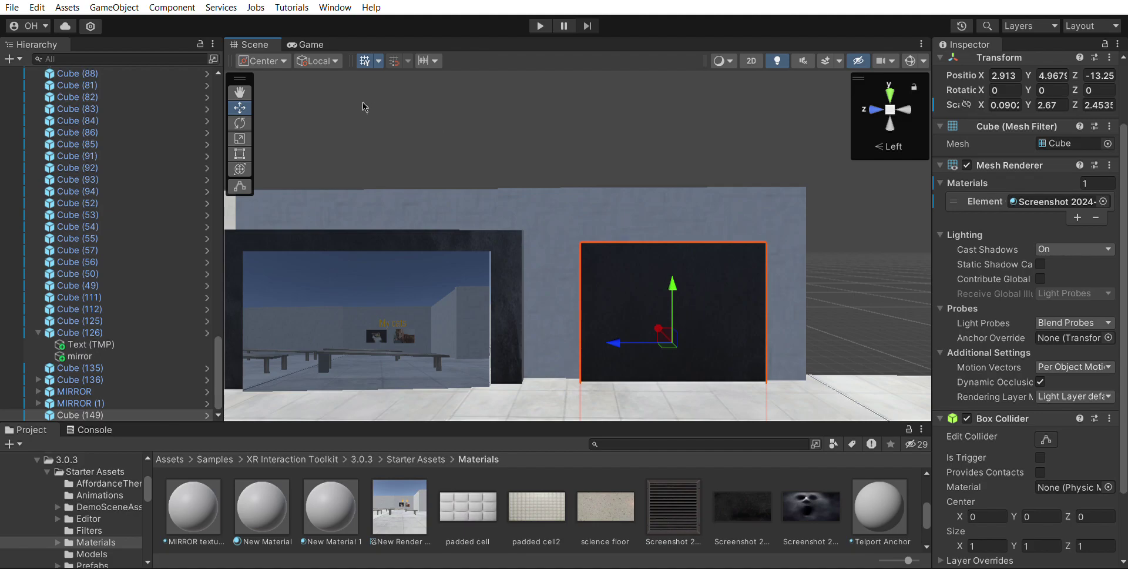
- Scale the panel taller and wider to roughly match the mirror frame
click(240, 138)
drag(673, 283, 675, 257)
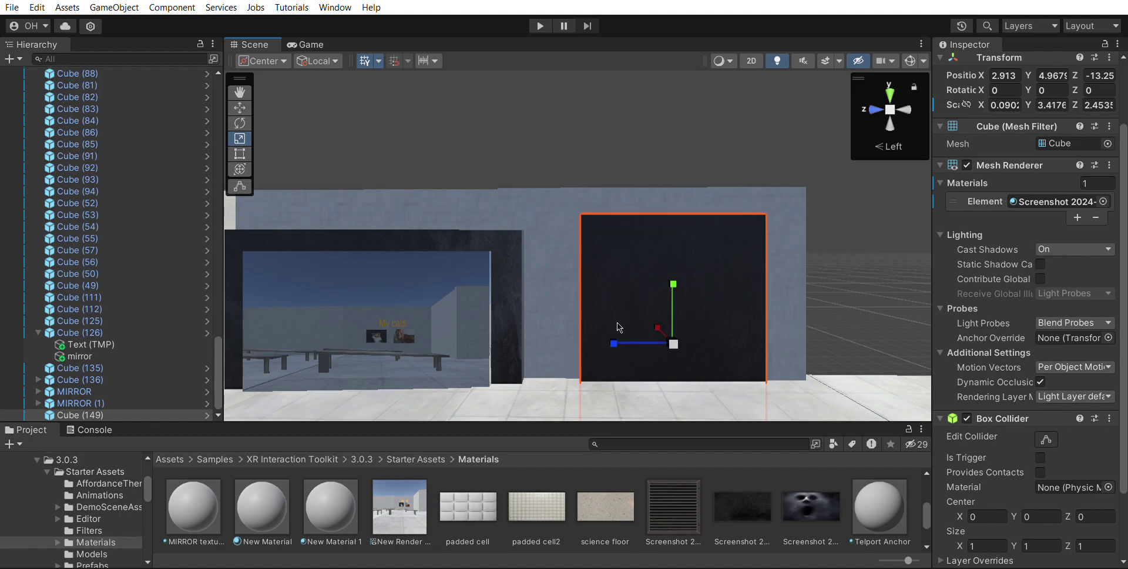
drag(618, 322, 593, 321)
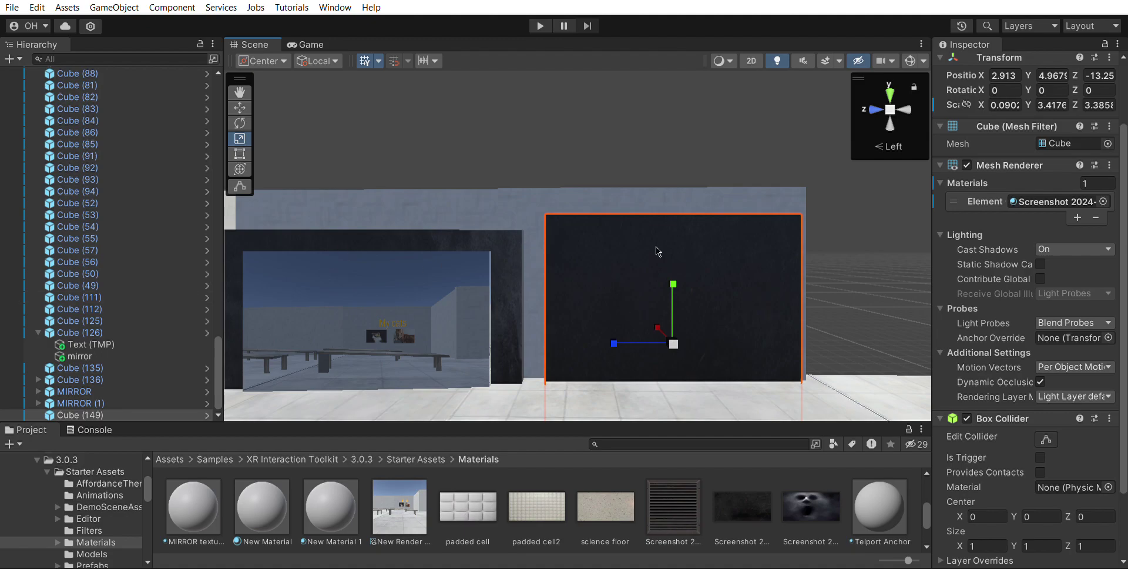
- Stretch the MIRROR (1) frame taller with the Y scale handle
click(125, 387)
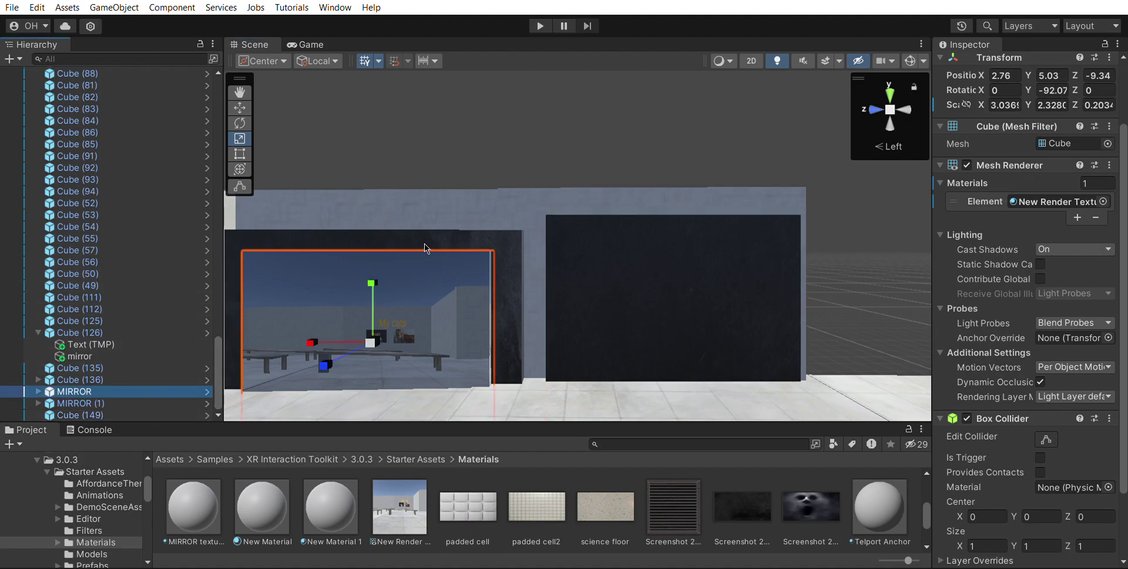
click(152, 402)
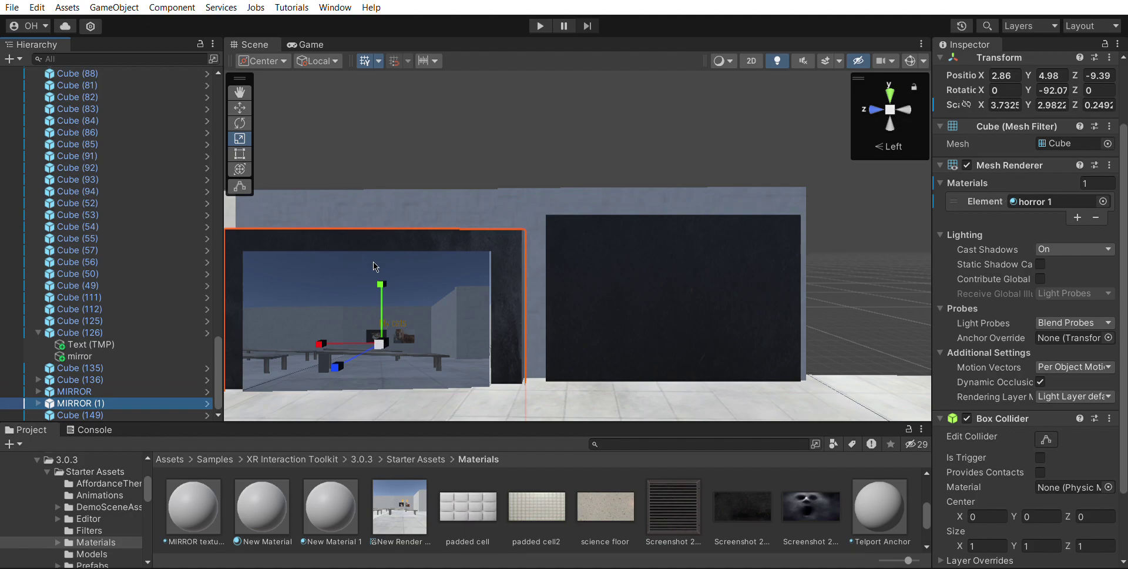
drag(382, 273, 381, 260)
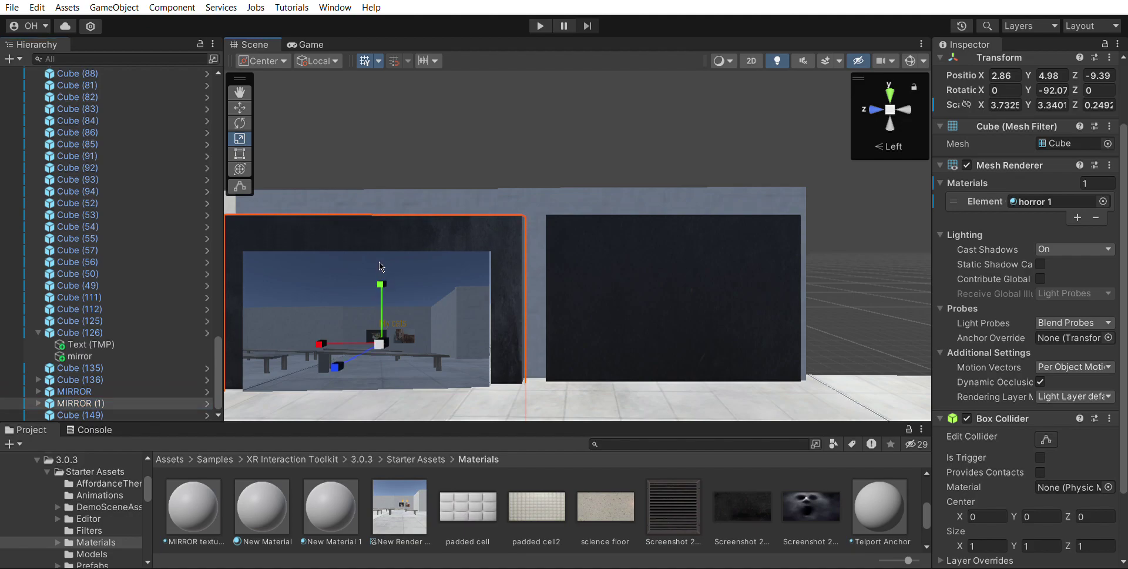
- Stretch the MIRROR surface taller, then select the dark panel Cube (149)
click(118, 391)
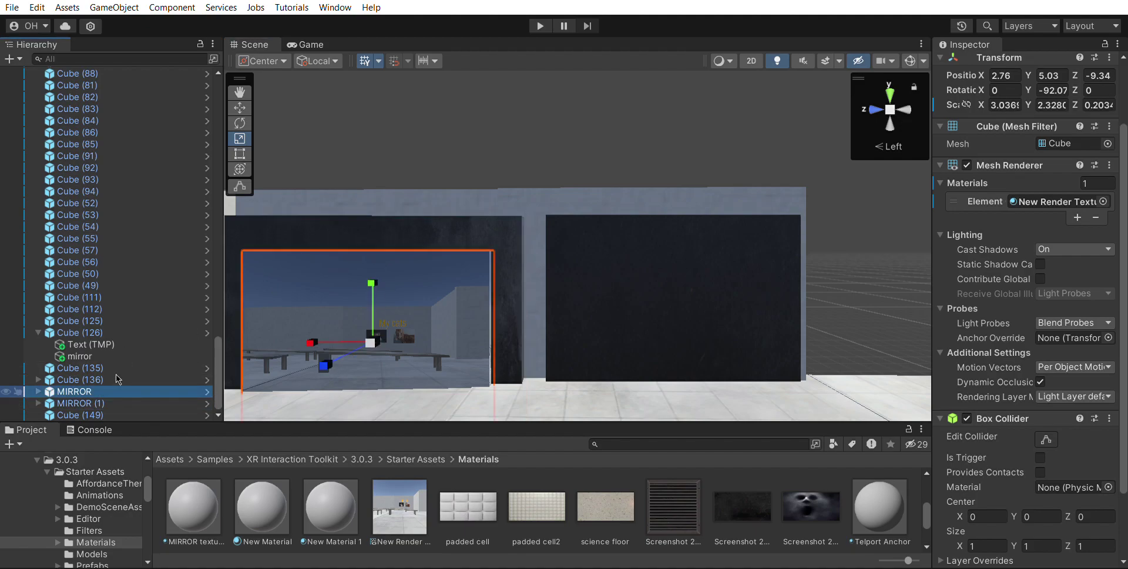
click(383, 271)
drag(371, 282, 372, 265)
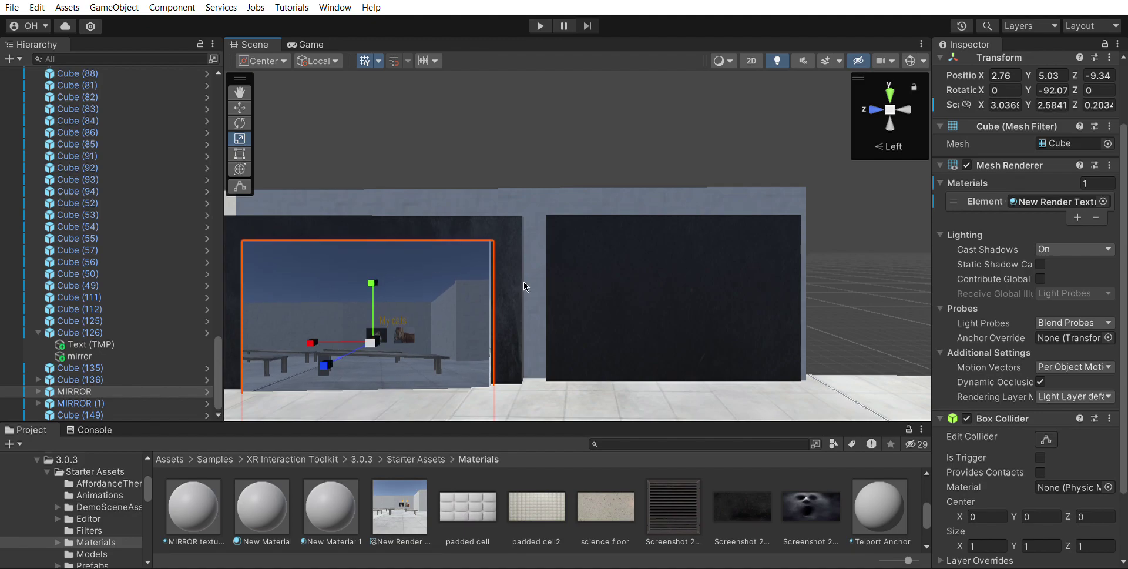
click(80, 402)
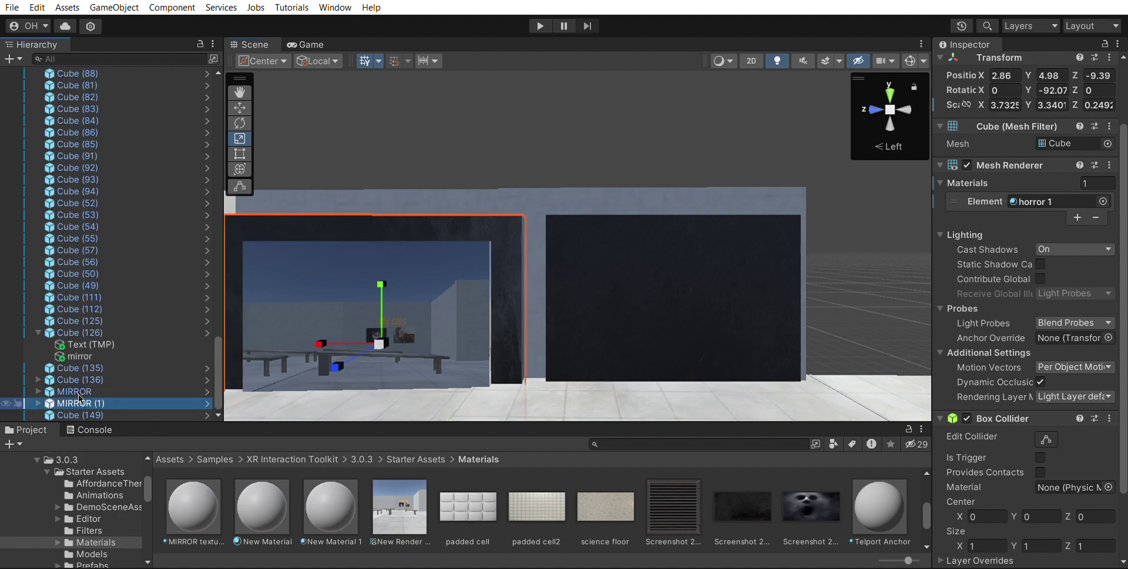
key(Down)
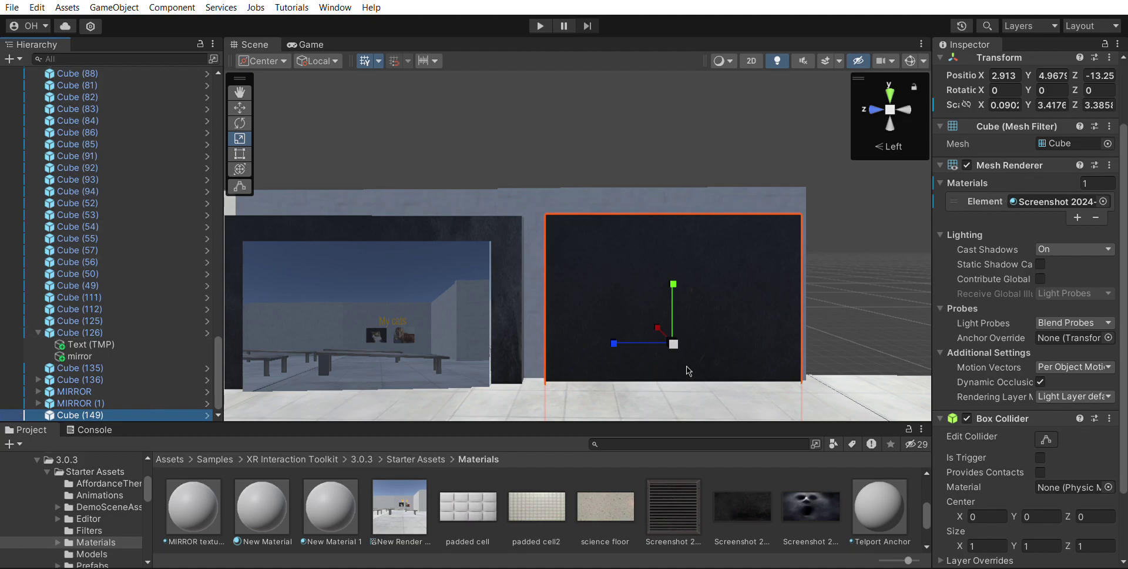
- Scale Cube (149) down uniformly and recentre the view on it
click(675, 337)
drag(674, 337, 676, 352)
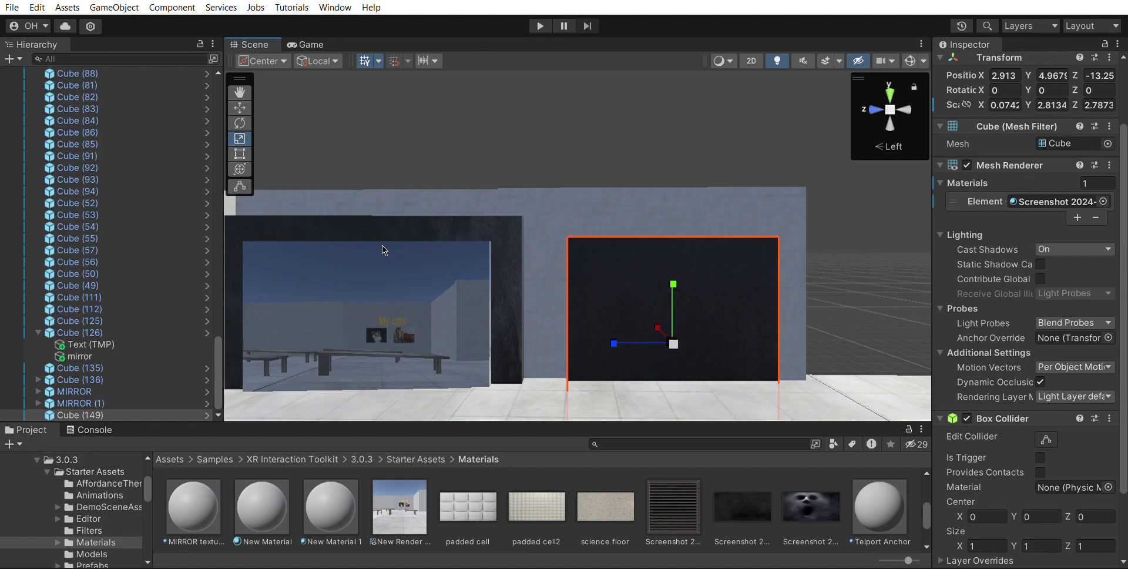
key(Down)
key(Left)
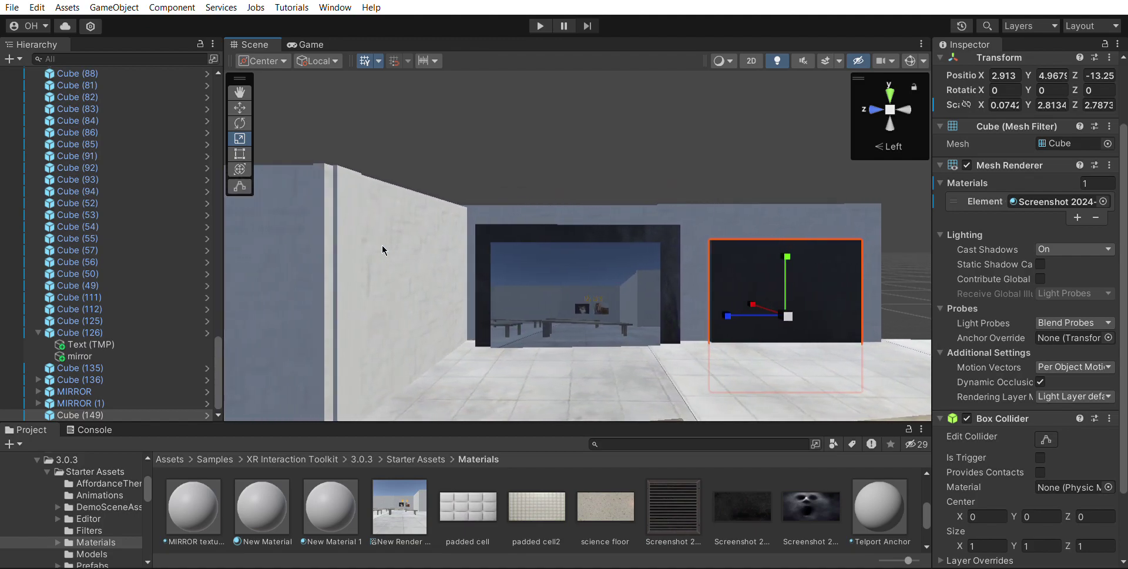
key(Right)
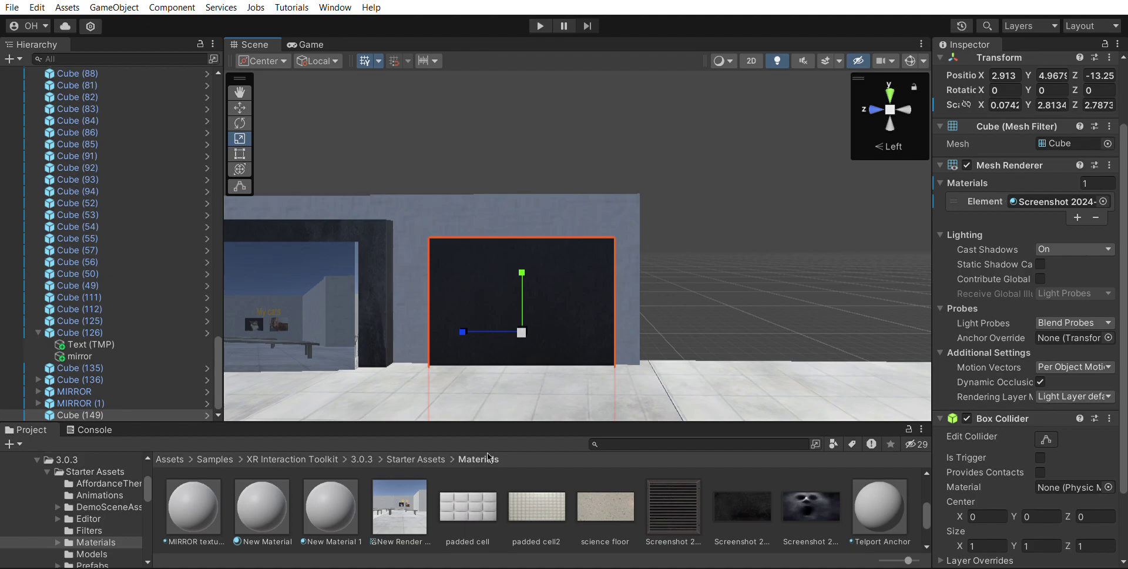
- Create a render texture in the Materials folder named mirror 1
click(530, 498)
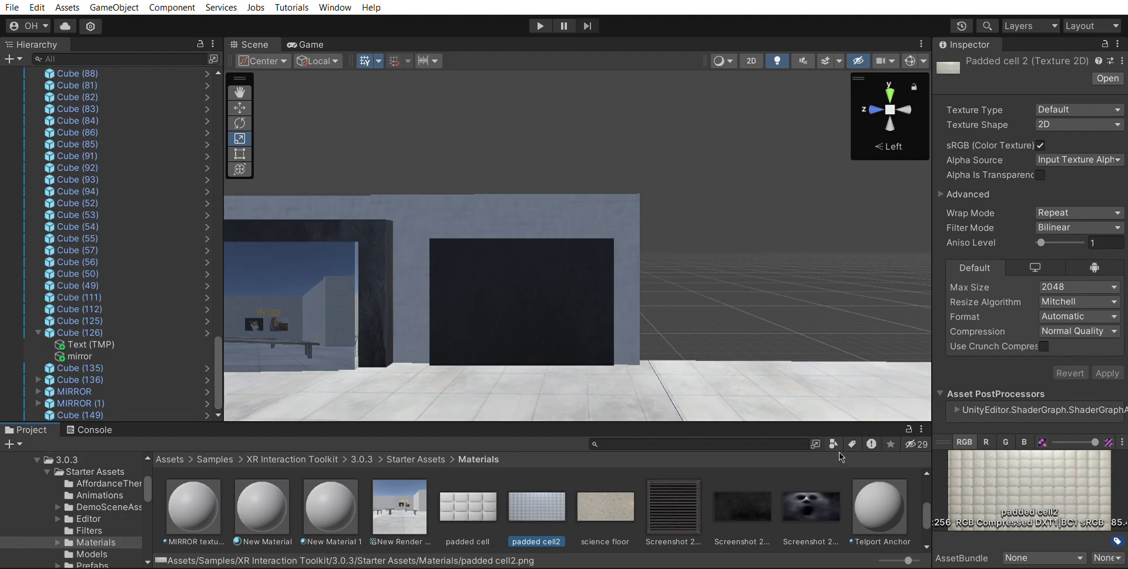
key(ctrl+d)
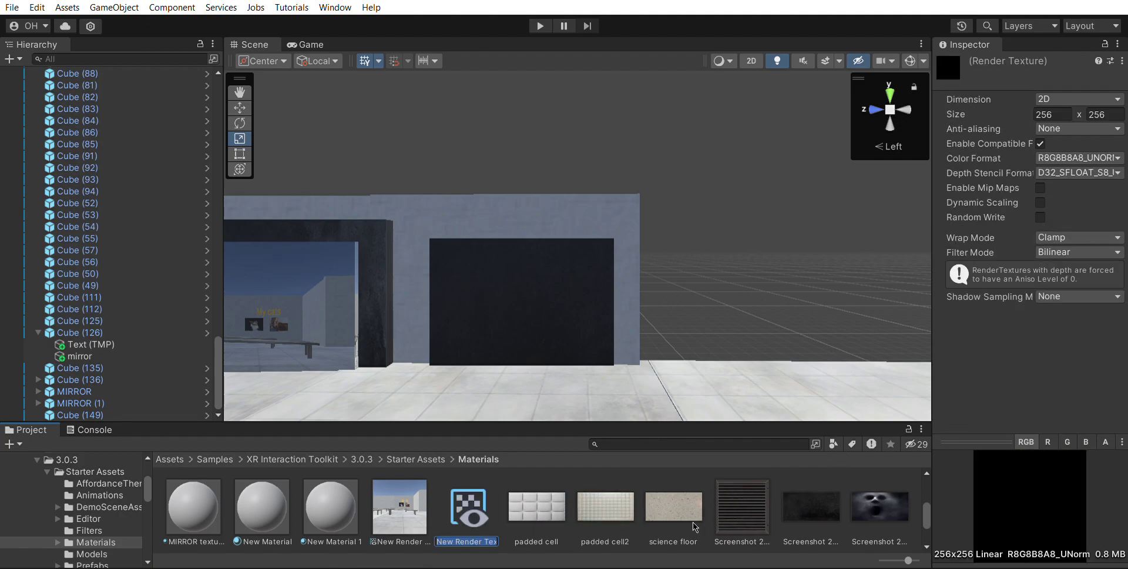
key(BackSpace)
text(mirr)
text(or)
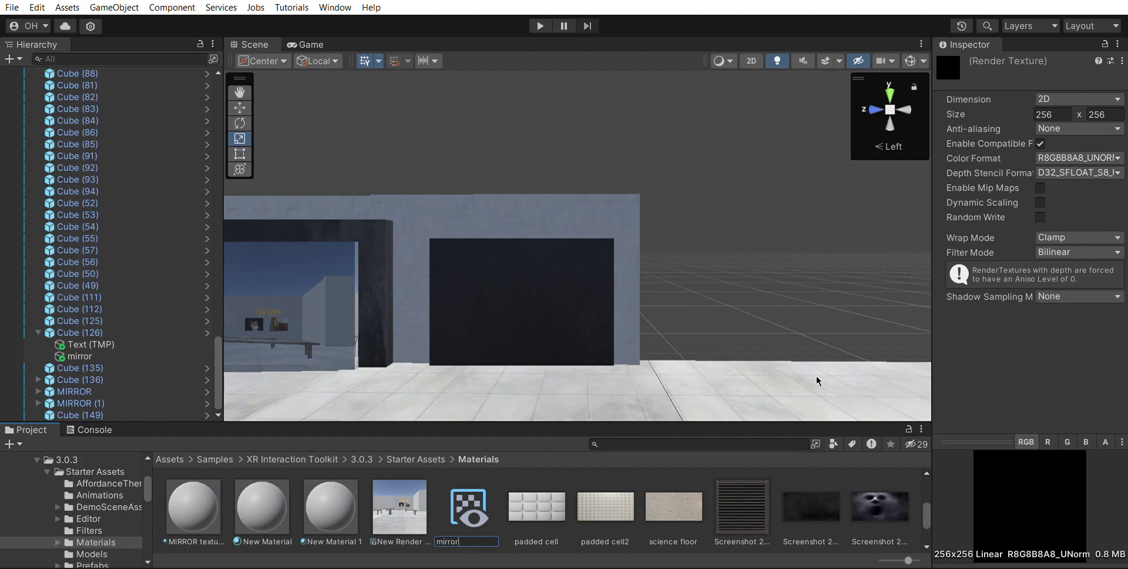
key(Return)
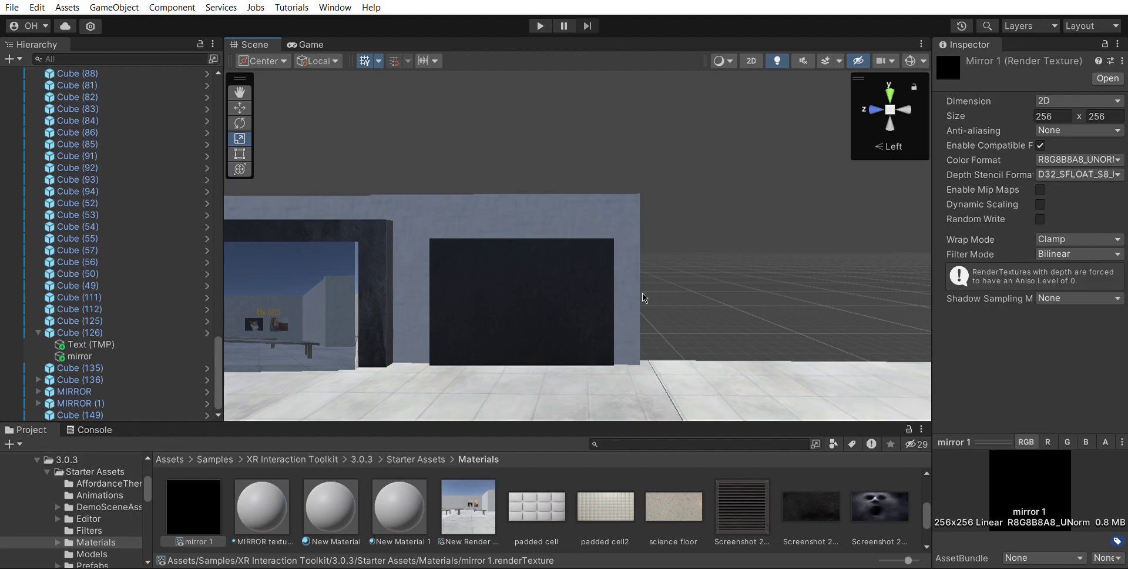
- Set mirror 1's Size width and height to 2000 each
click(1071, 113)
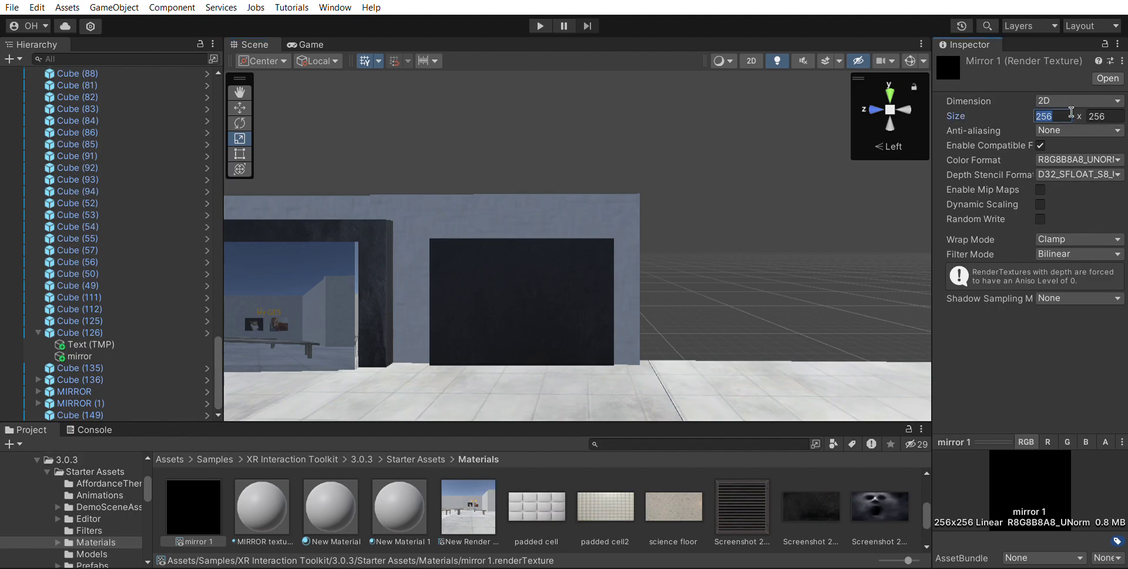
key(BackSpace)
text(2000)
click(1117, 114)
key(BackSpace)
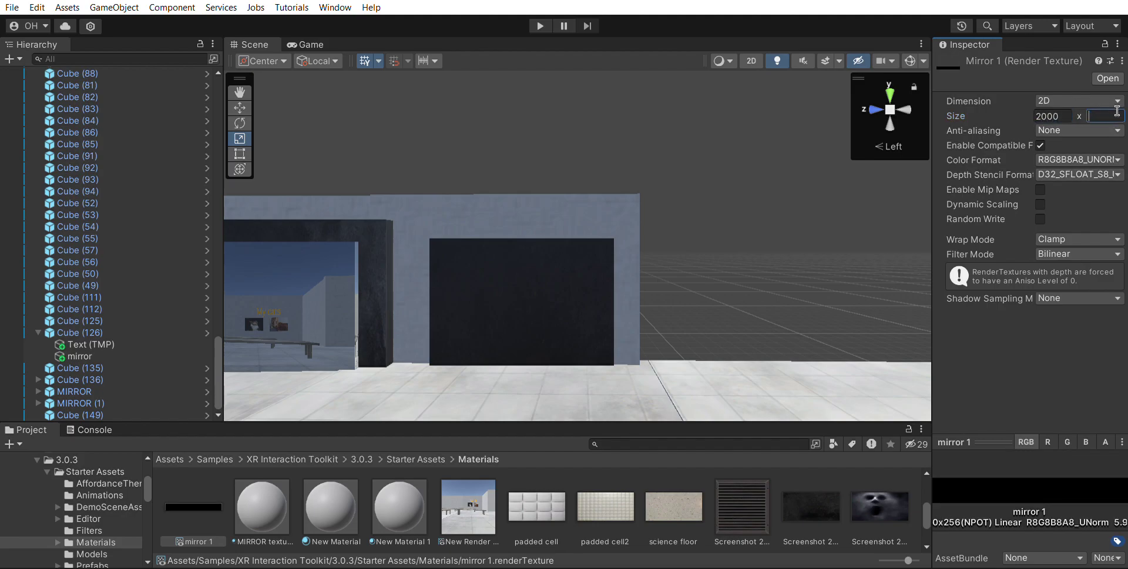
text(2000)
key(Return)
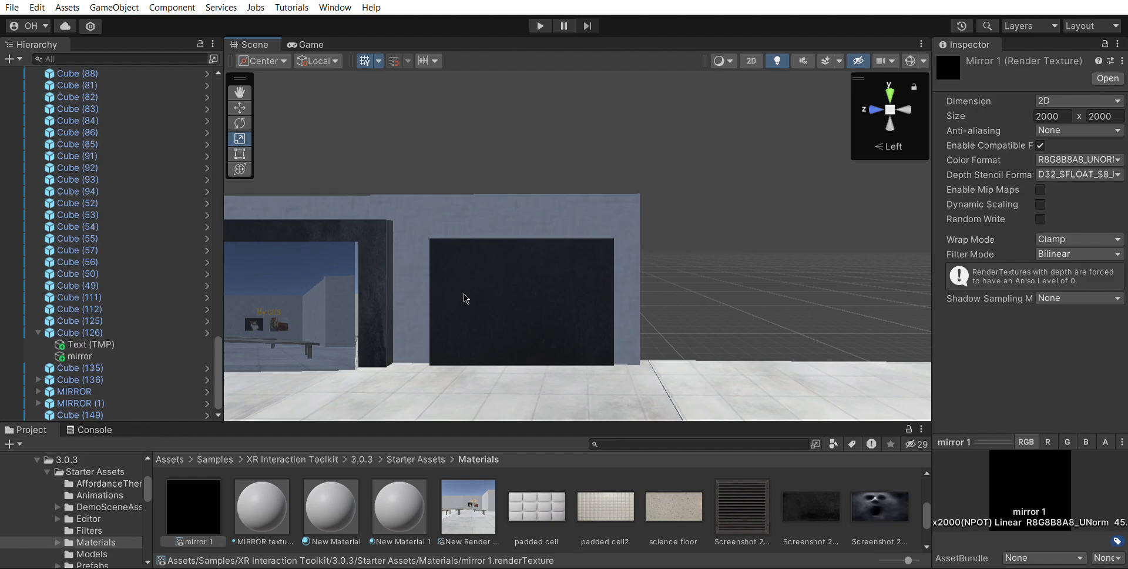
- Add a child Camera under the mirror object
click(171, 356)
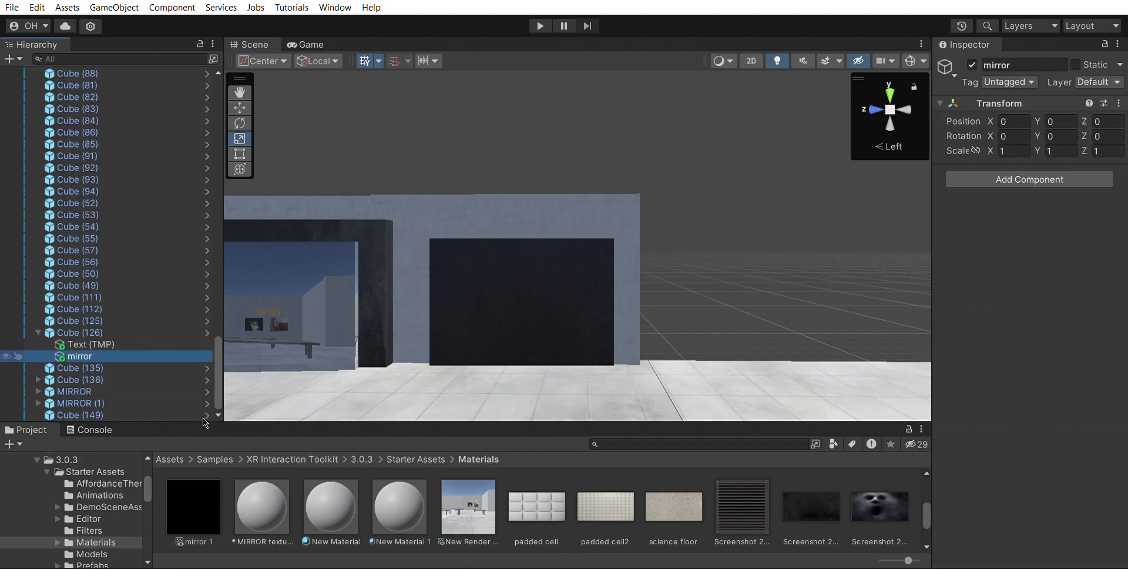
key(ctrl+shift+v)
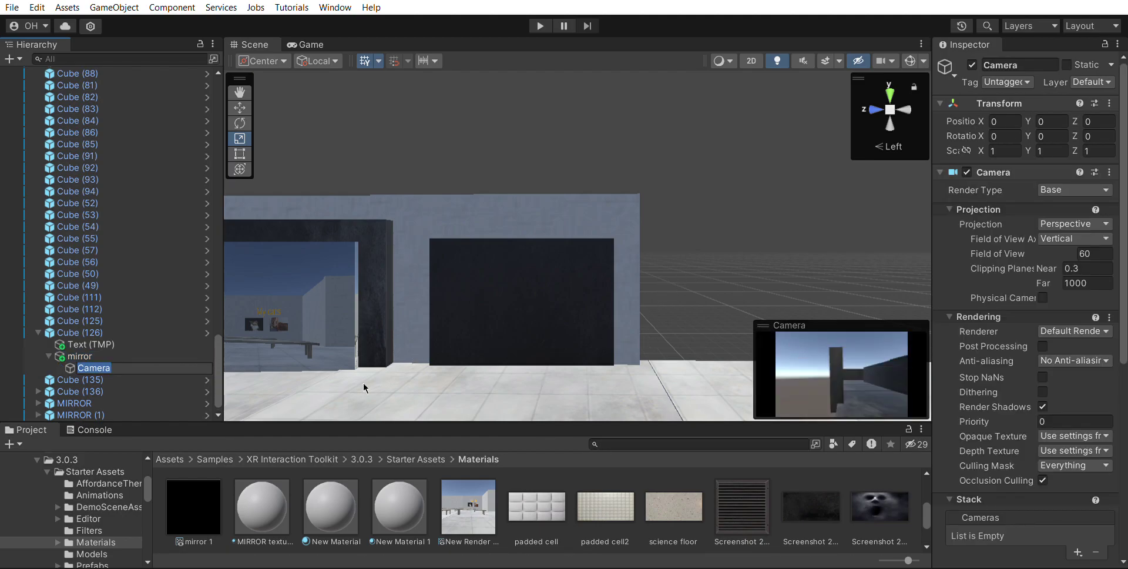
click(444, 369)
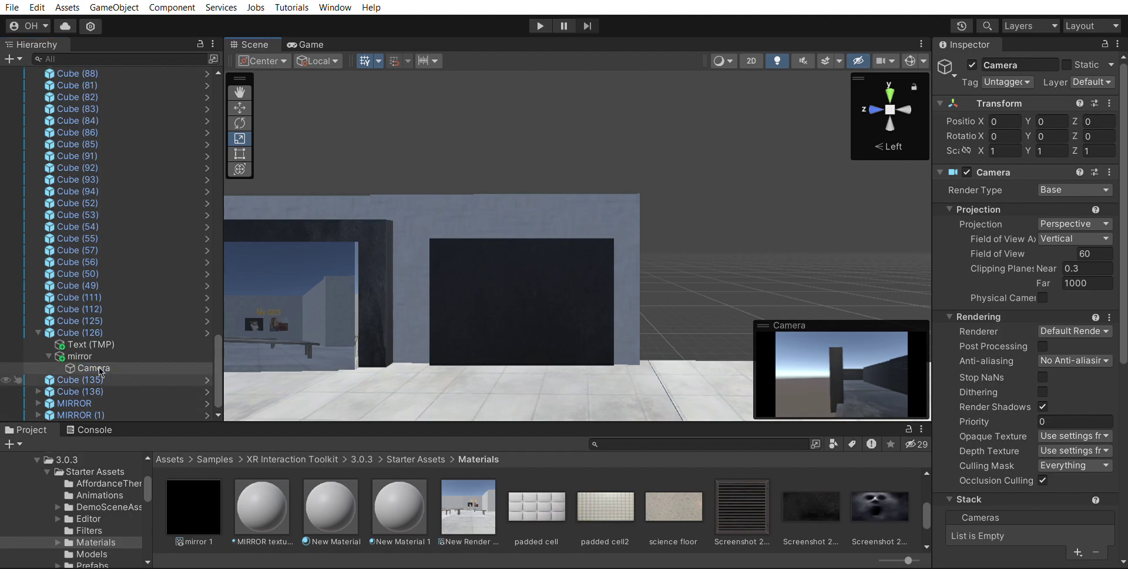
- Add a second child Camera under the dark panel Cube (149)
click(101, 391)
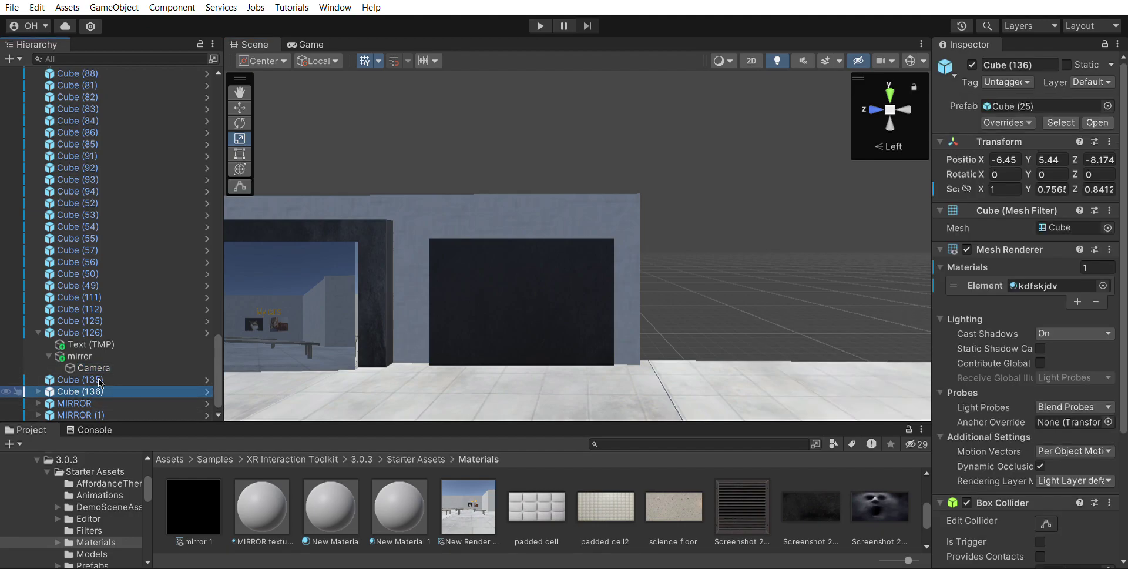
click(96, 413)
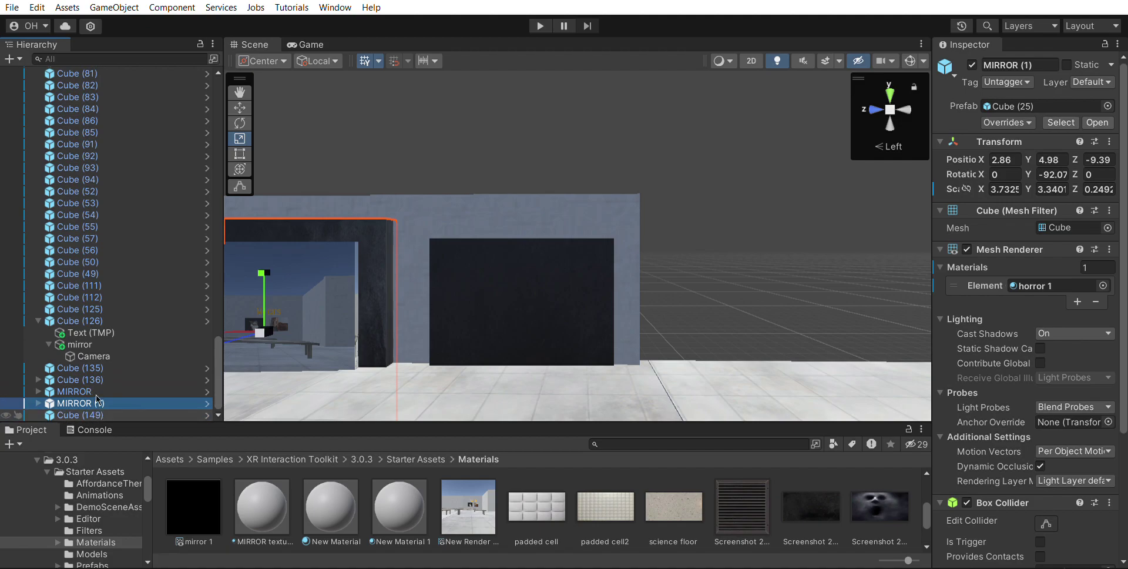
key(Down)
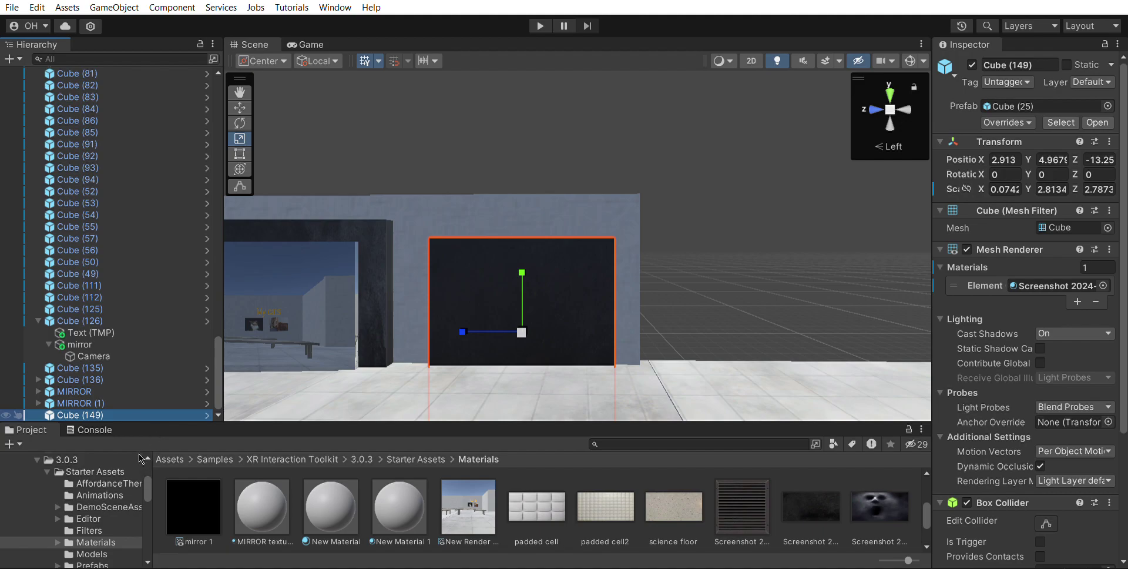
key(ctrl+shift+v)
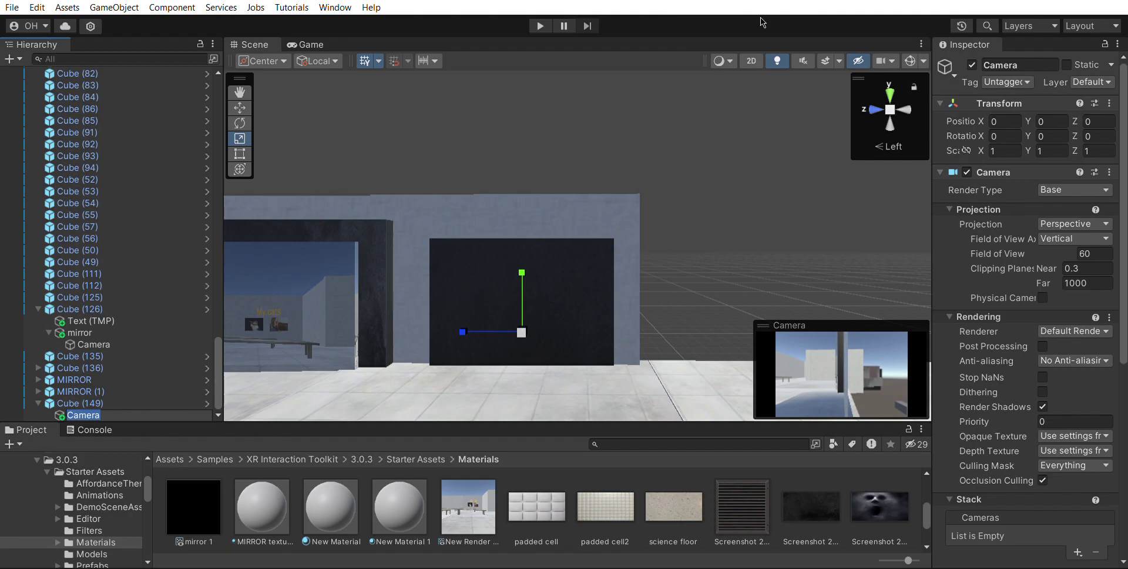
- Turn on Gizmos so camera icons and frustum lines appear in the scene
click(909, 61)
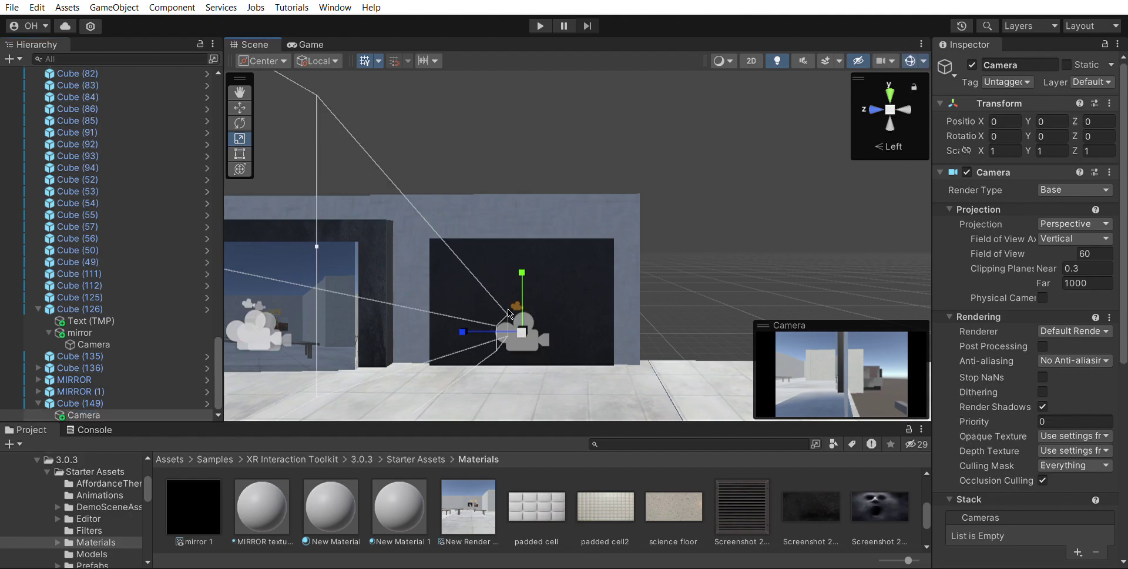
key(Right)
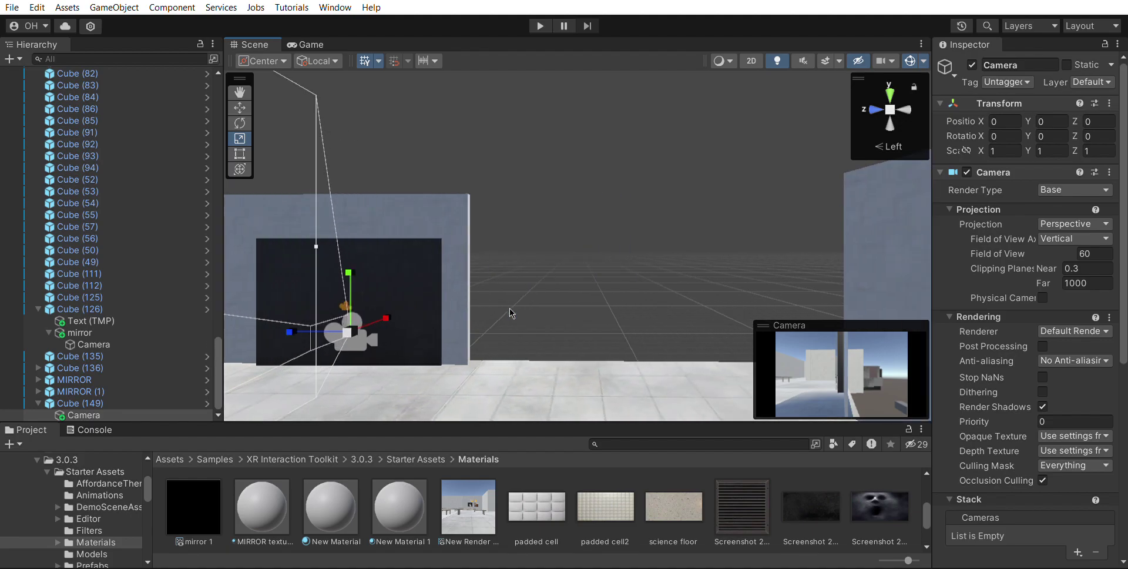
key(Left)
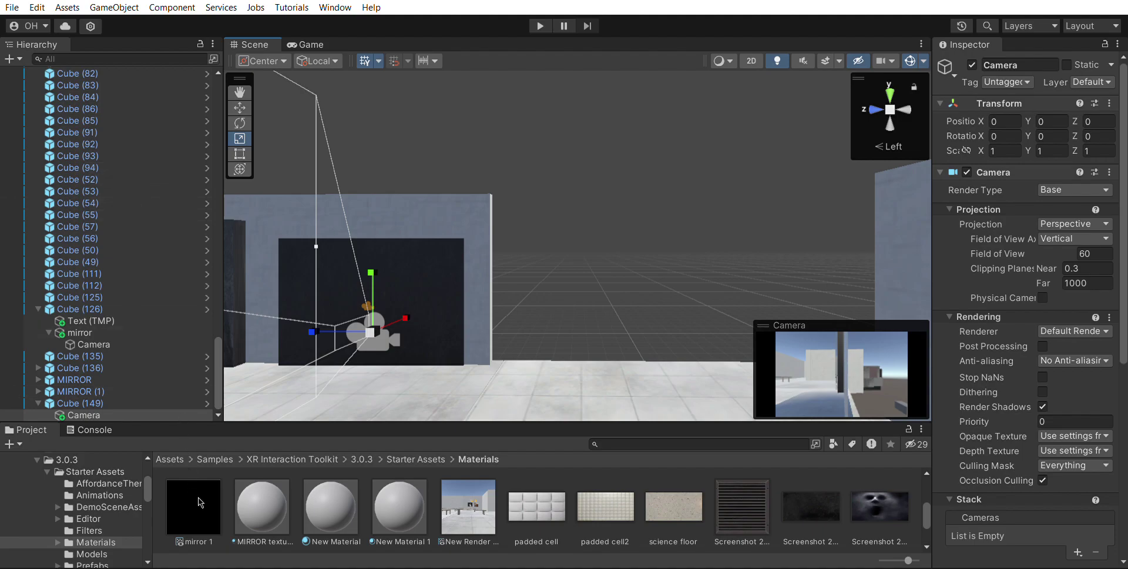
- Drag a dark textured material from the Materials grid onto Cube (149)
scroll(200, 503, up, 1)
drag(82, 367, 92, 400)
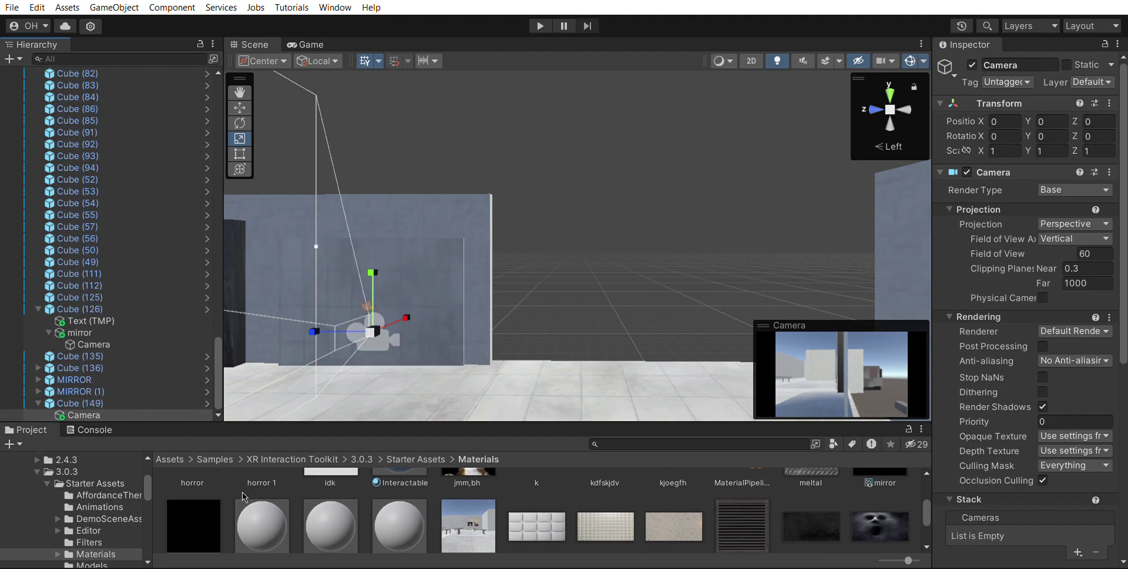
scroll(355, 516, up, 2)
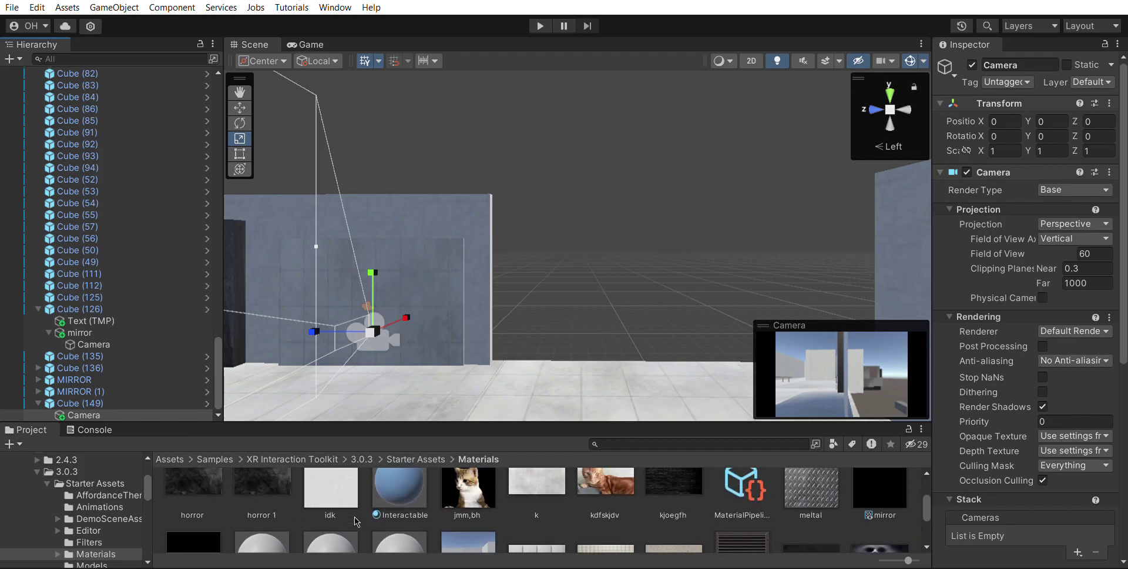
mouse_move(355, 516)
mouse_down()
mouse_move(451, 344)
mouse_move(354, 310)
mouse_up()
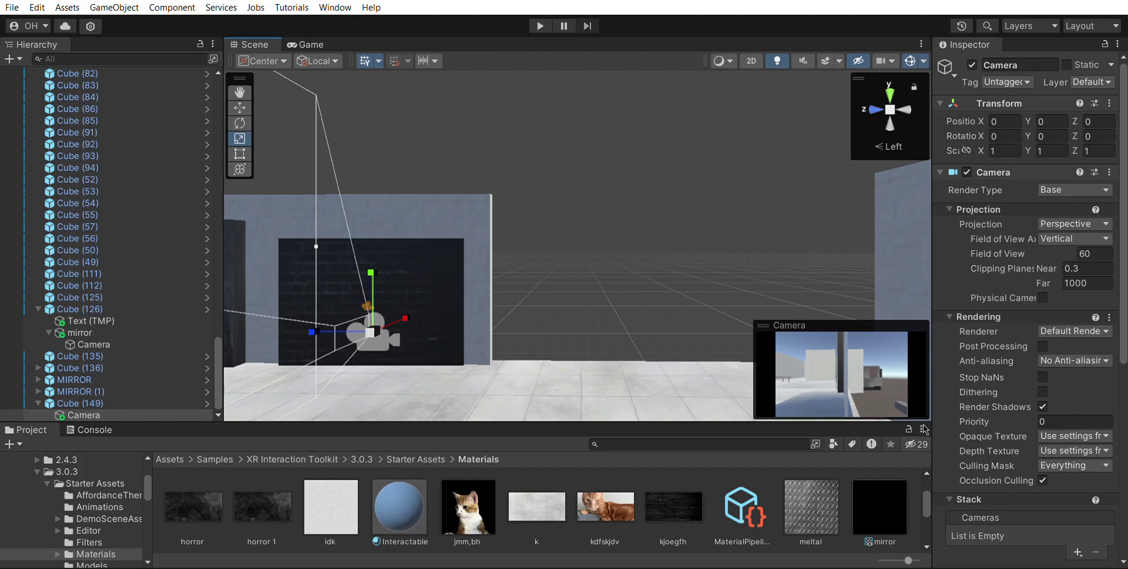
- Set 'mirror 1' as the Camera's Output Texture and apply it to the dark wall quad
scroll(997, 423, down, 3)
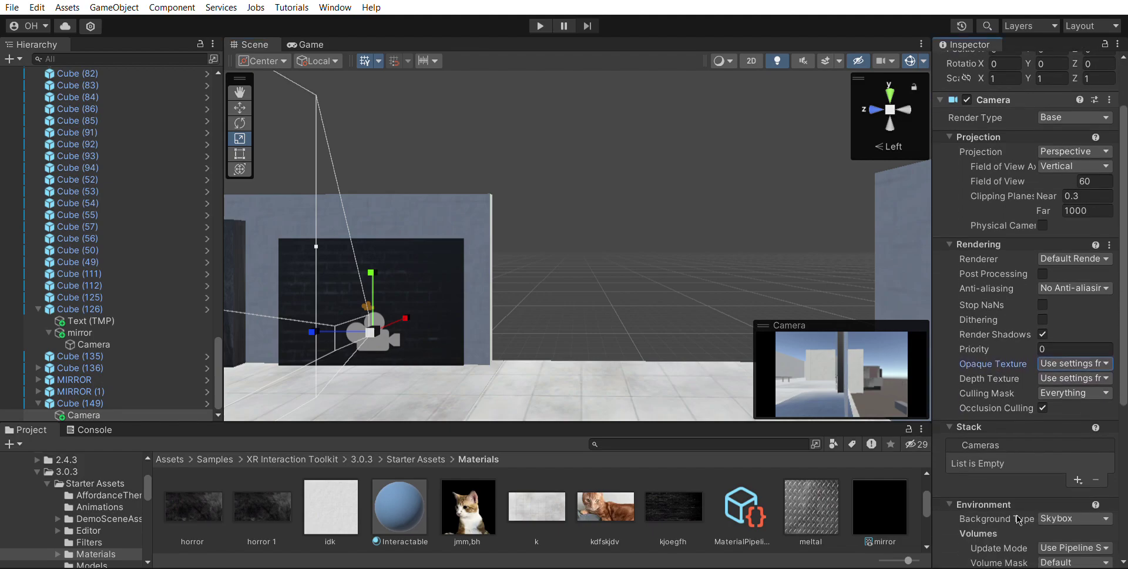
scroll(1036, 488, down, 5)
scroll(1035, 488, down, 2)
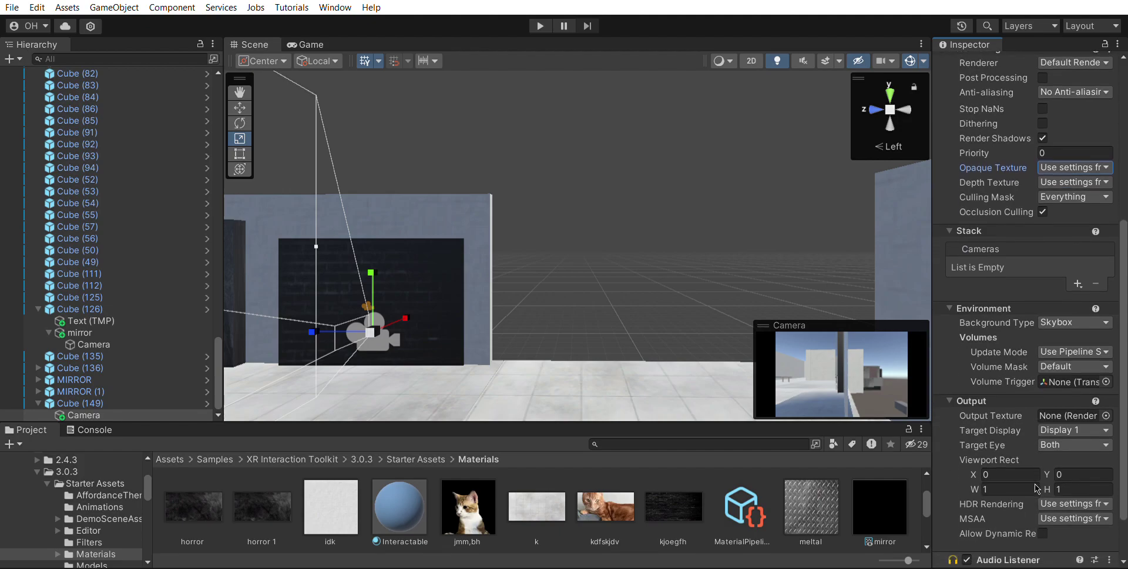
scroll(1025, 502, down, 2)
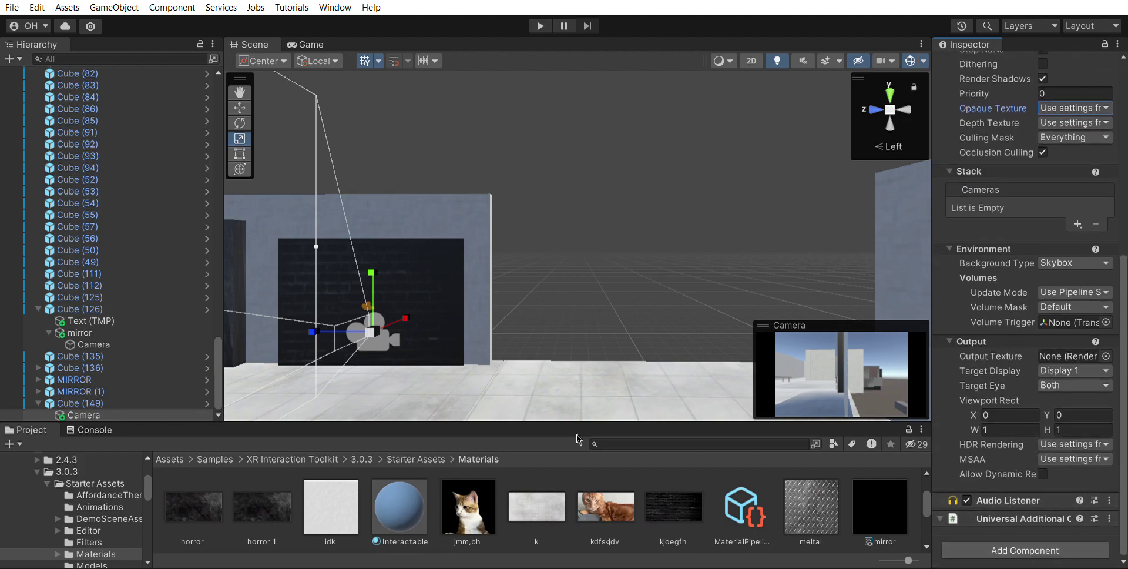
scroll(269, 491, down, 3)
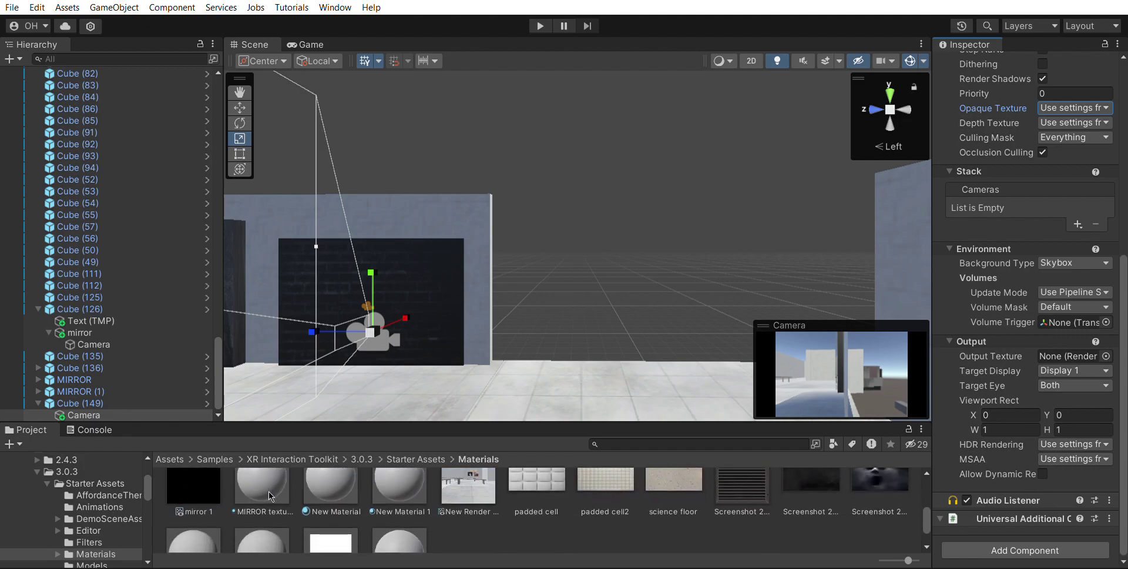
scroll(265, 505, down, 2)
scroll(262, 509, up, 3)
scroll(263, 509, up, 1)
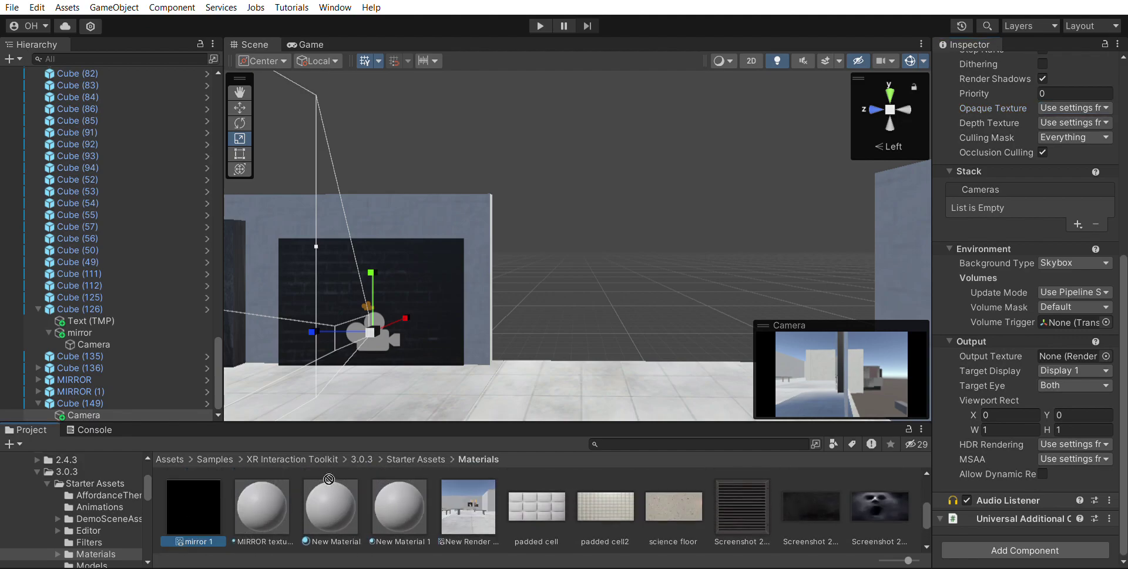
scroll(263, 509, up, 1)
scroll(782, 478, up, 1)
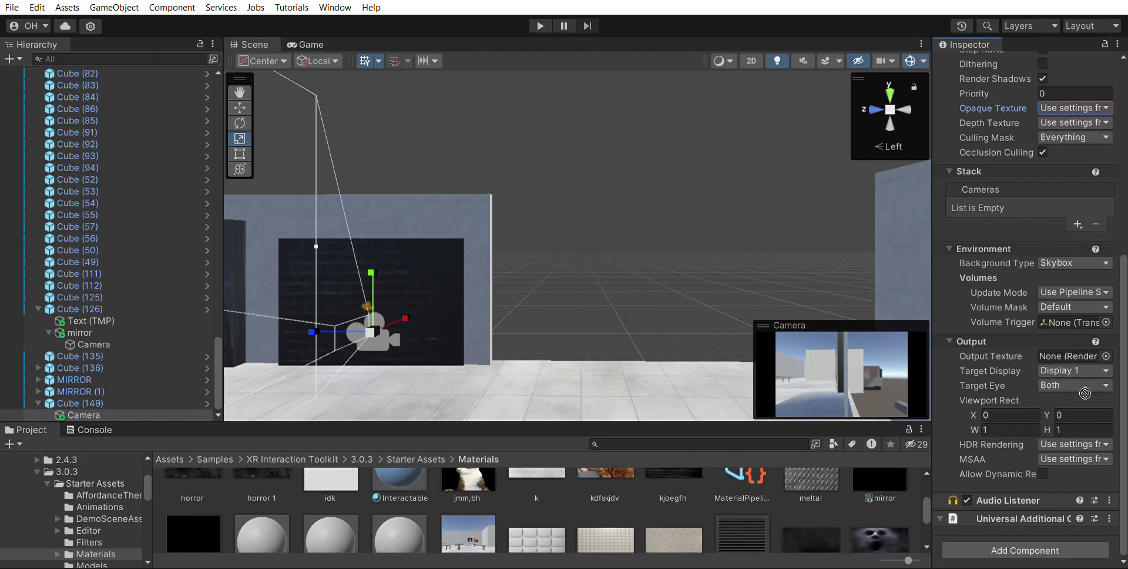
drag(1077, 343, 1075, 354)
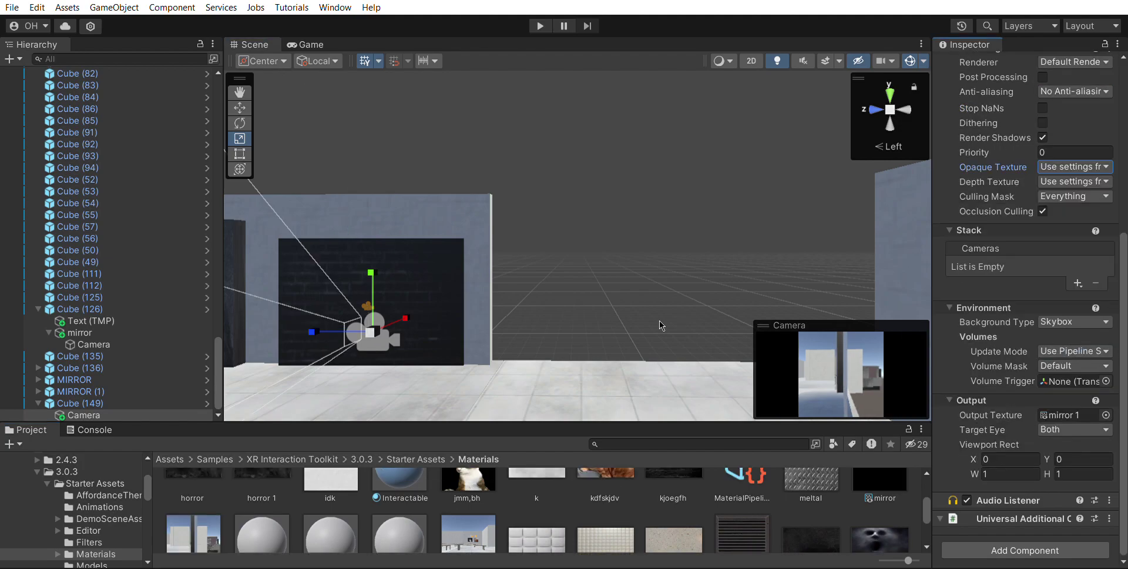
scroll(412, 473, down, 1)
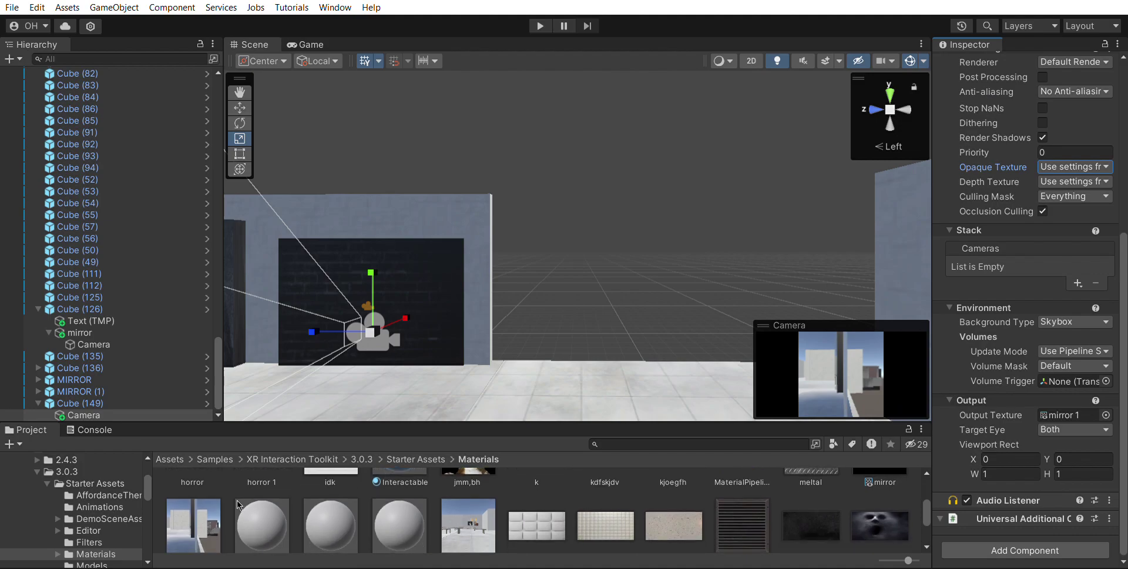
drag(238, 504, 314, 329)
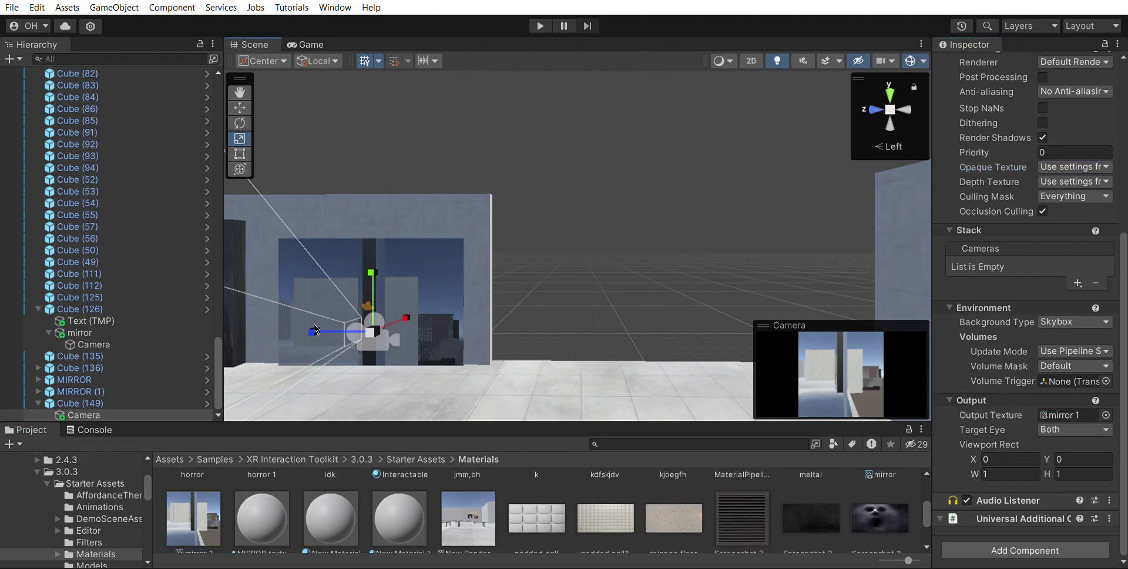
- Turn off Scene gizmos so the panel shows the live room without camera icons or frustum lines
key(Down)
key(Left)
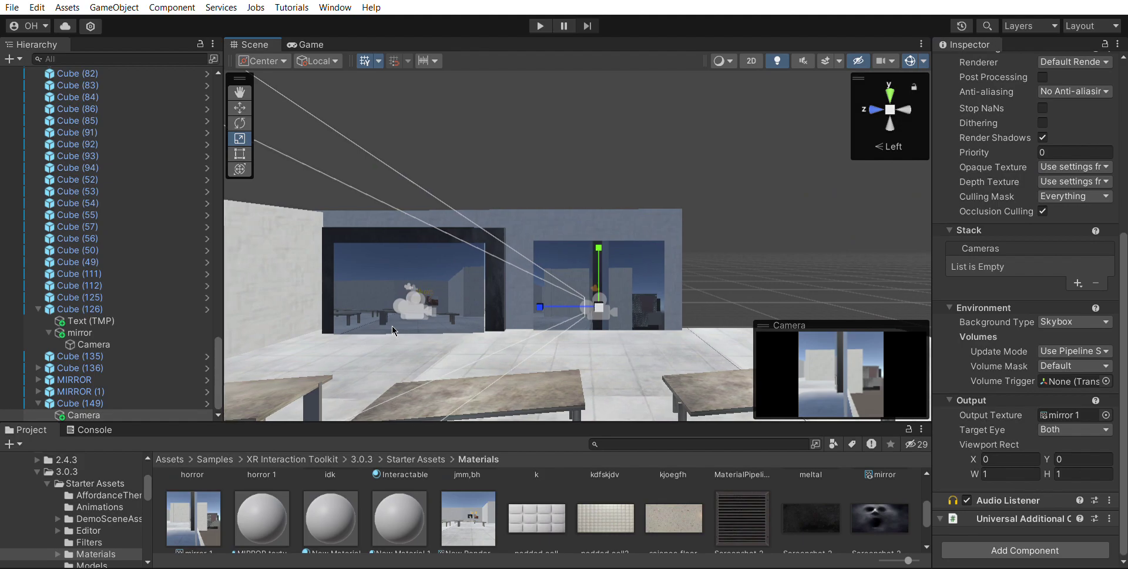
key(Right)
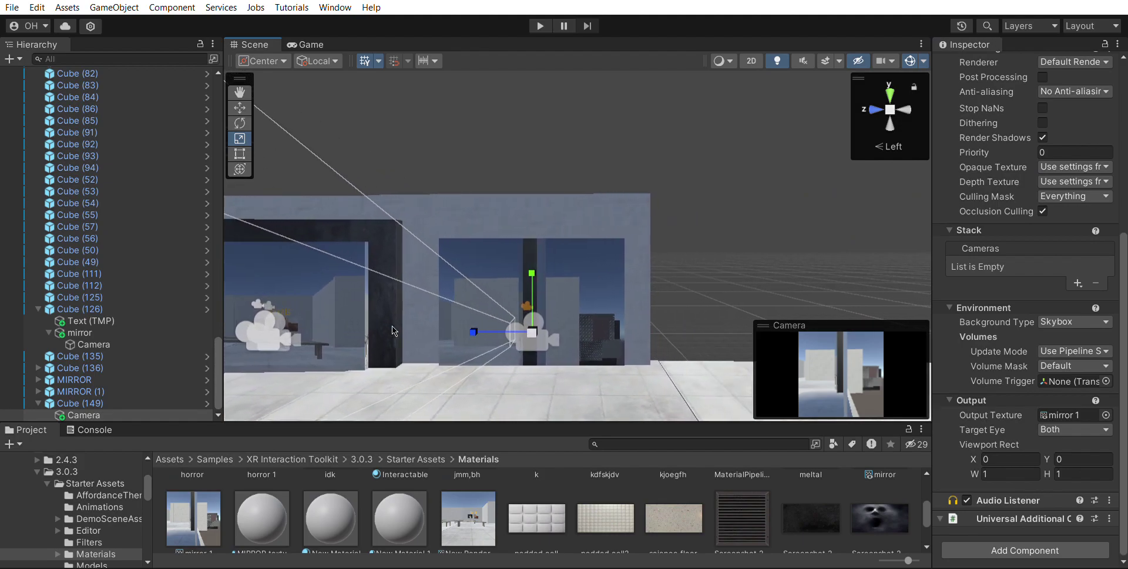
key(Up)
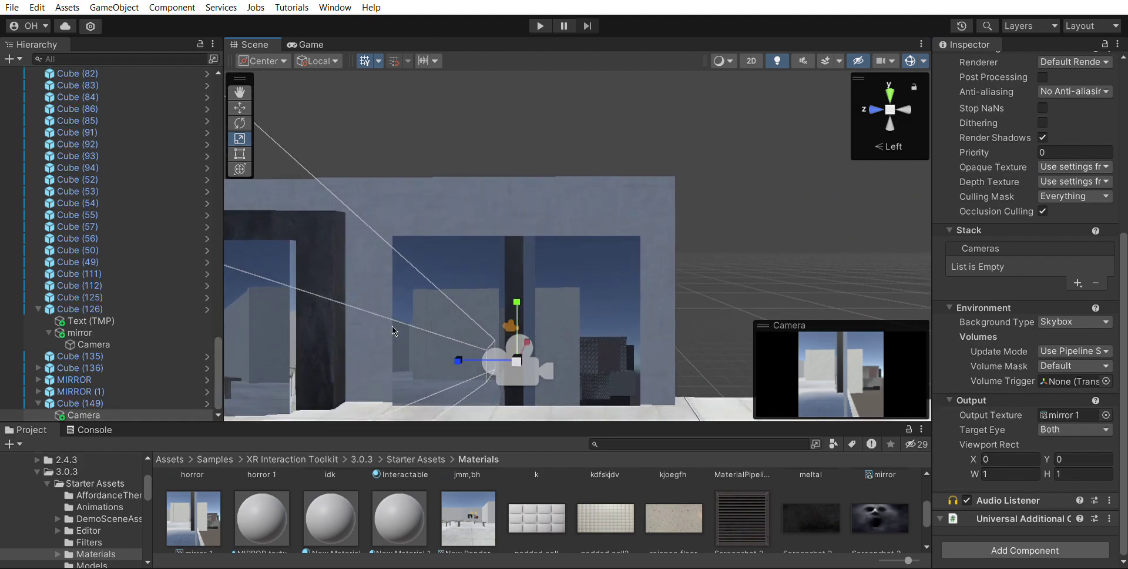
key(Down)
key(Right)
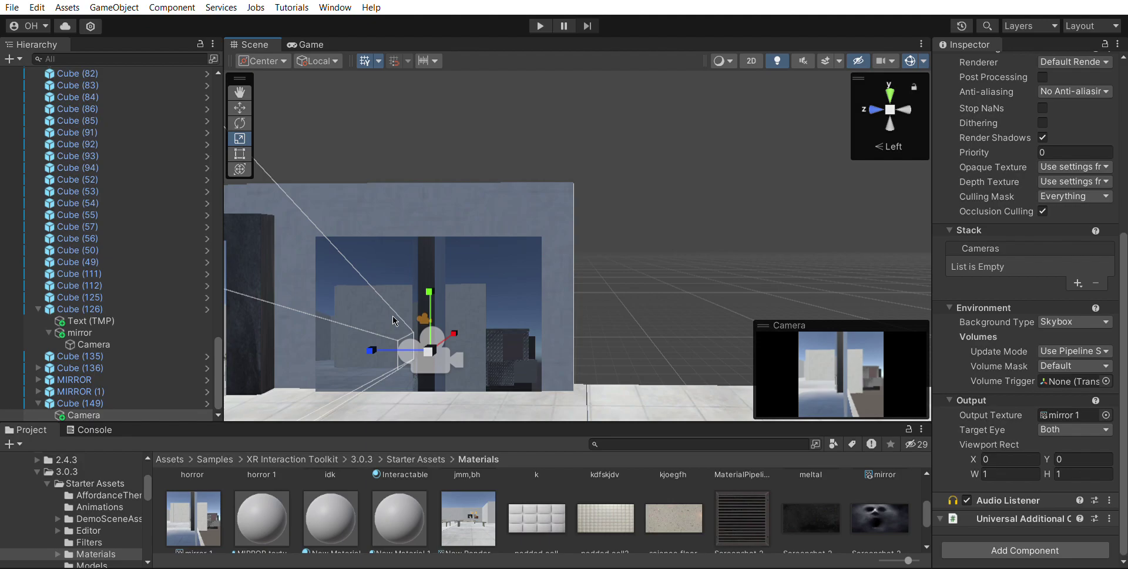
click(910, 57)
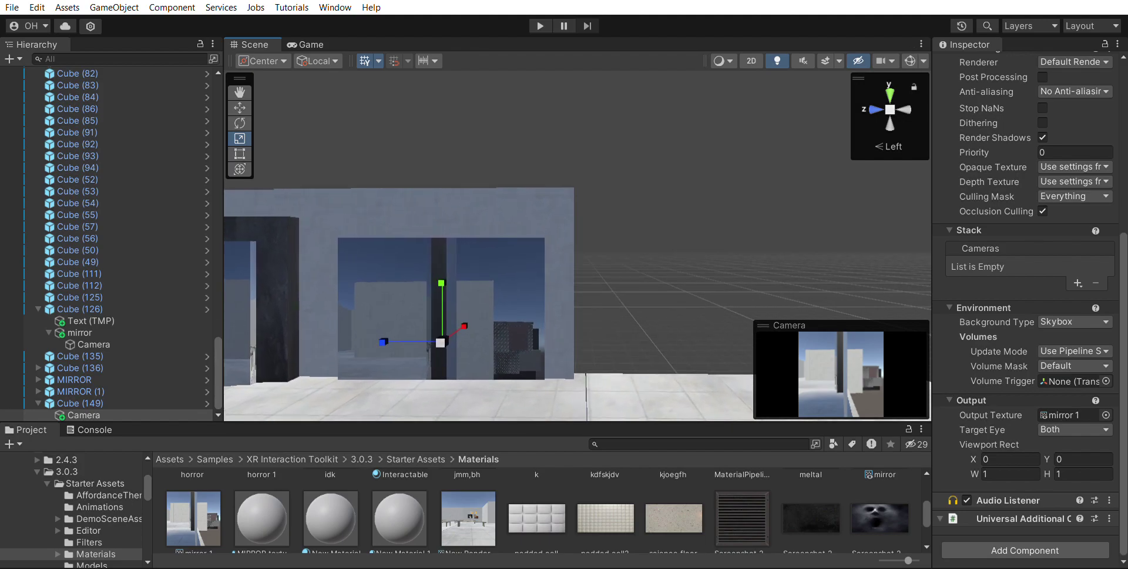
- Rotate the mirror camera around its Y axis to face the room with the tables
click(239, 107)
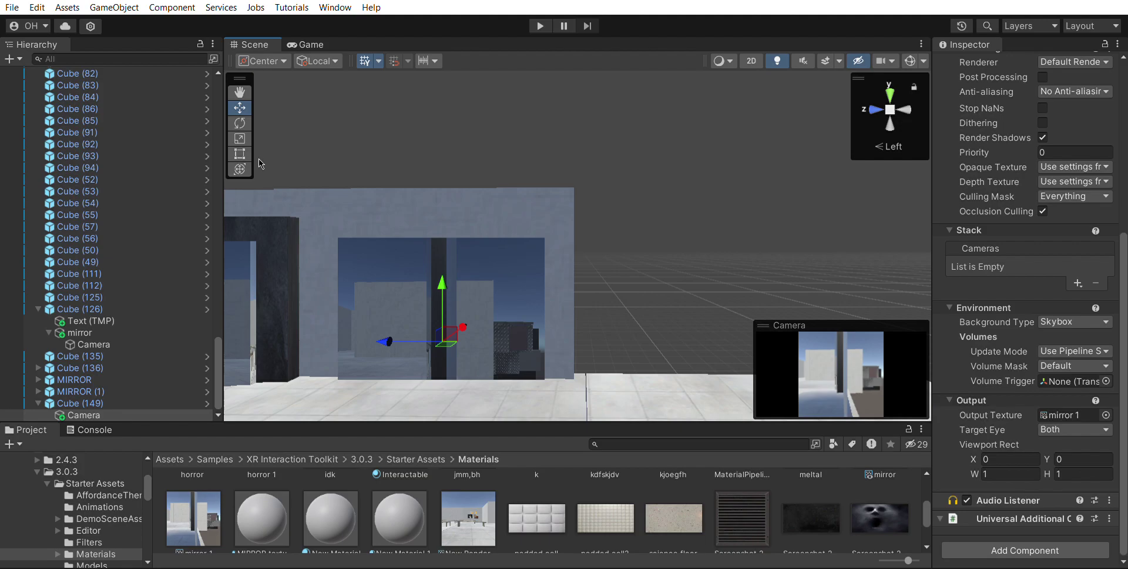
click(240, 123)
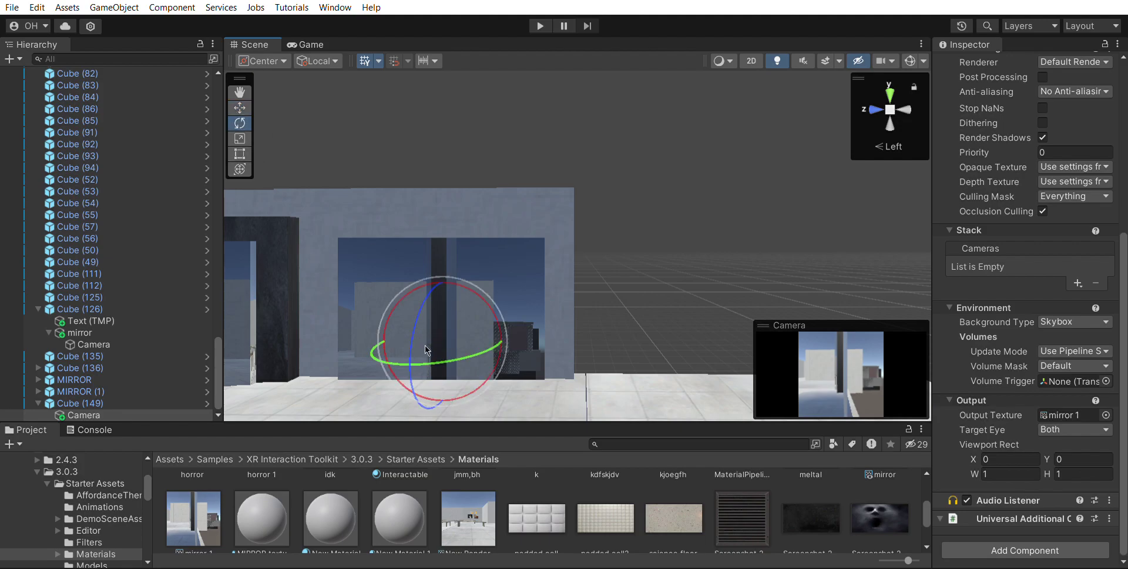
mouse_move(428, 353)
mouse_down()
mouse_move(620, 358)
mouse_move(651, 347)
mouse_up()
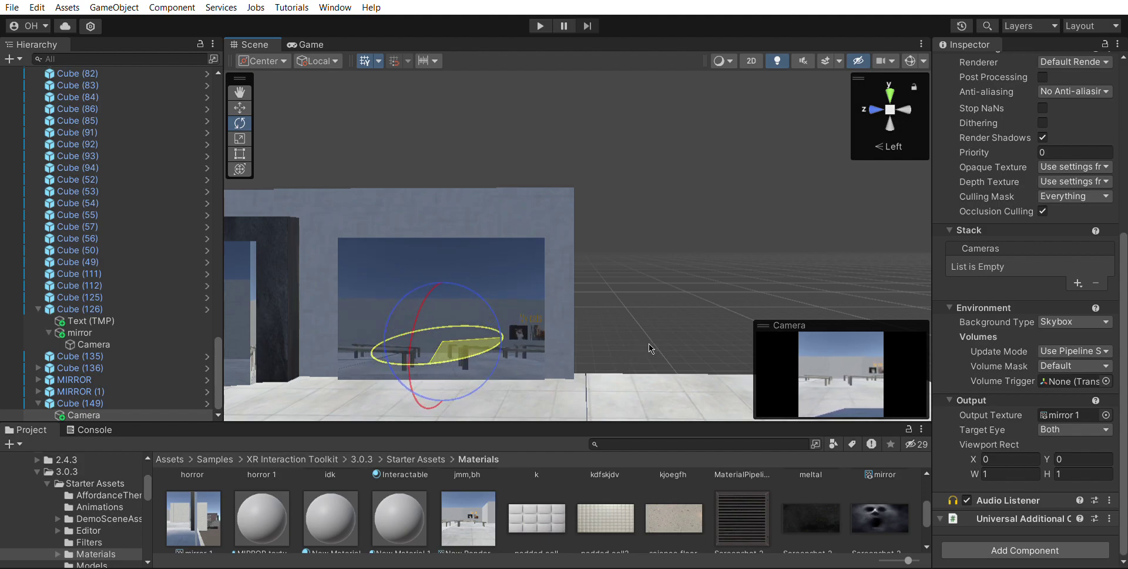
drag(651, 347, 647, 343)
- Fly around the Scene view to check both wall panels show the live room and buildings
key(Up)
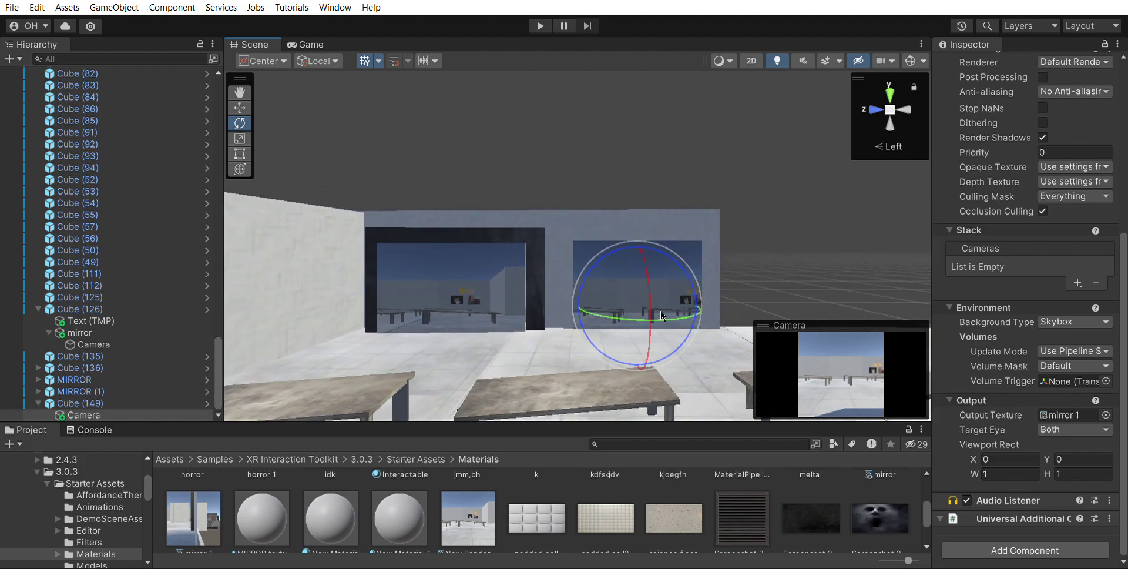
key(Right)
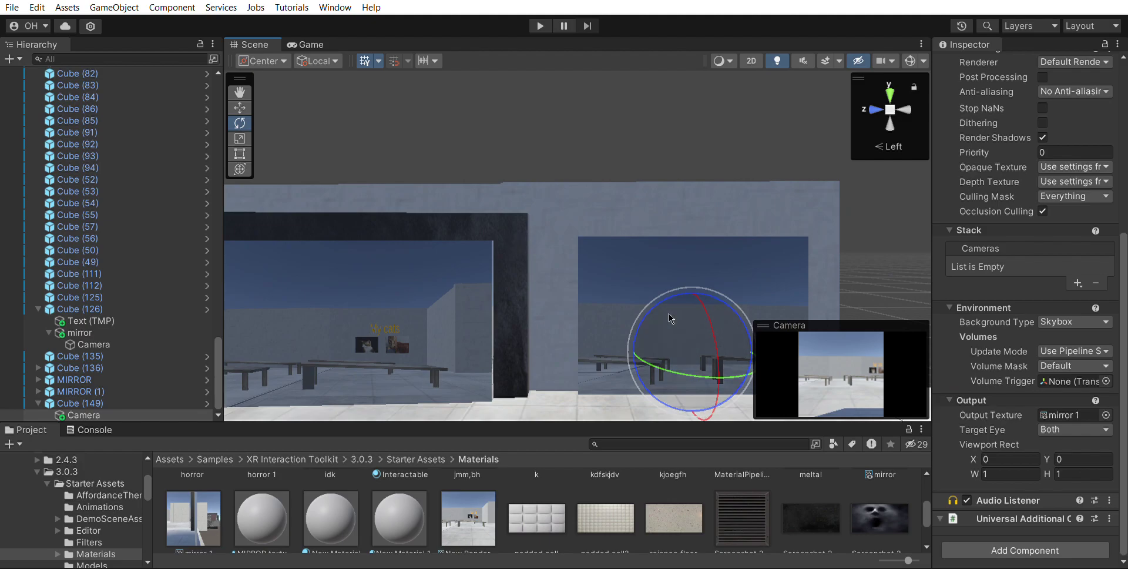
key(Right)
key(Up)
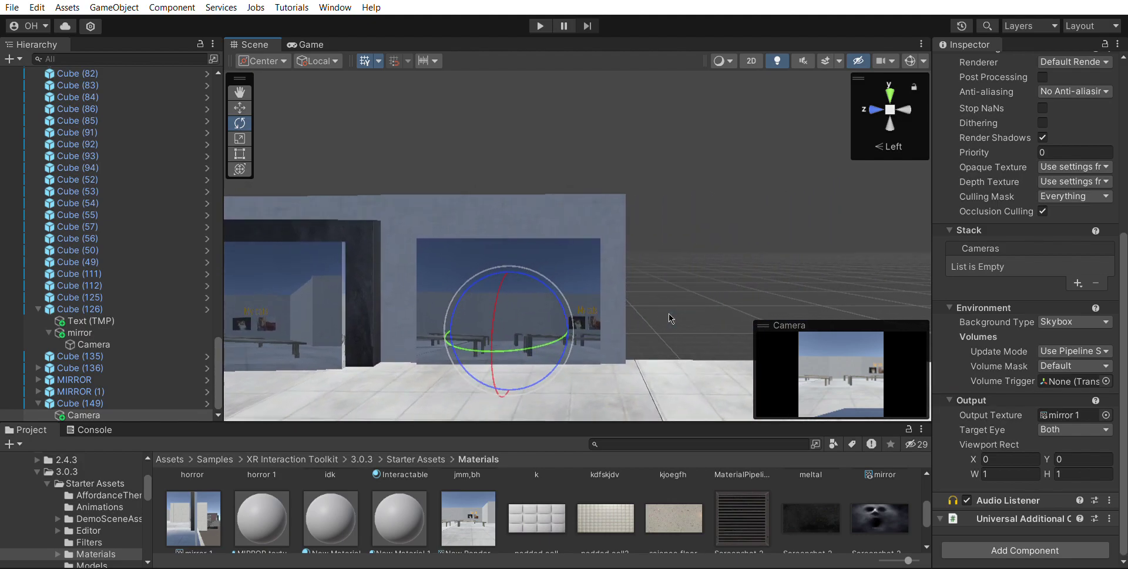
key(Down)
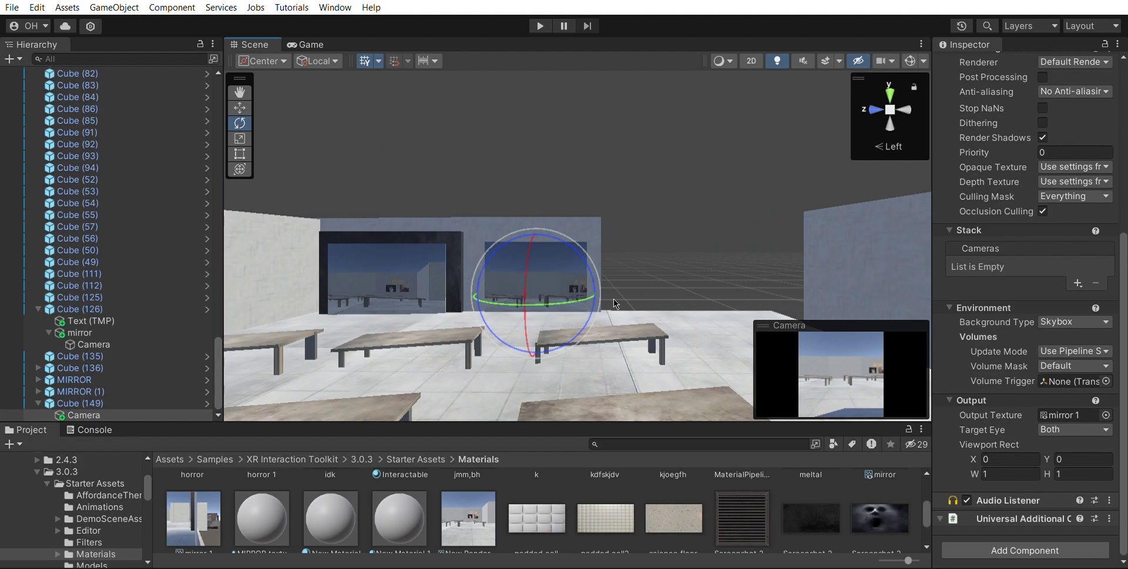
scroll(613, 303, up, 2)
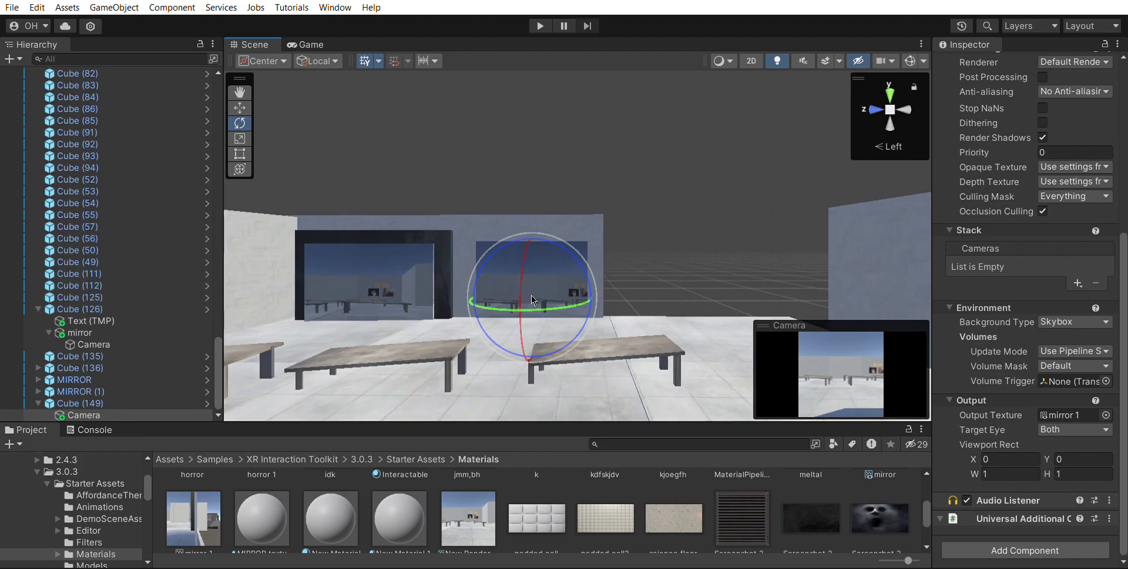
scroll(531, 295, up, 1)
scroll(531, 295, up, 2)
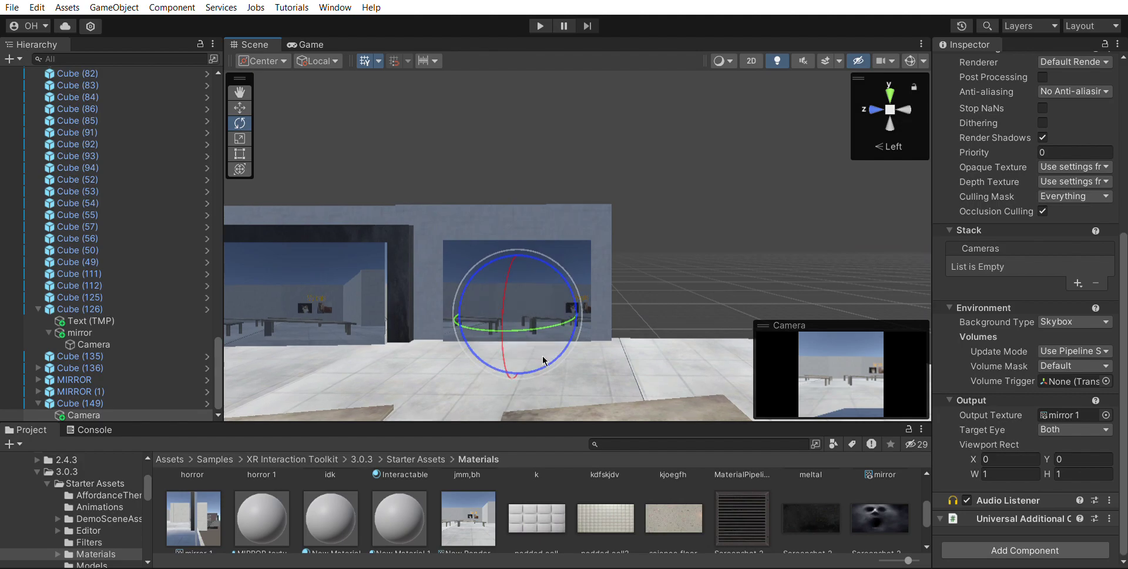
scroll(558, 511, up, 1)
click(550, 510)
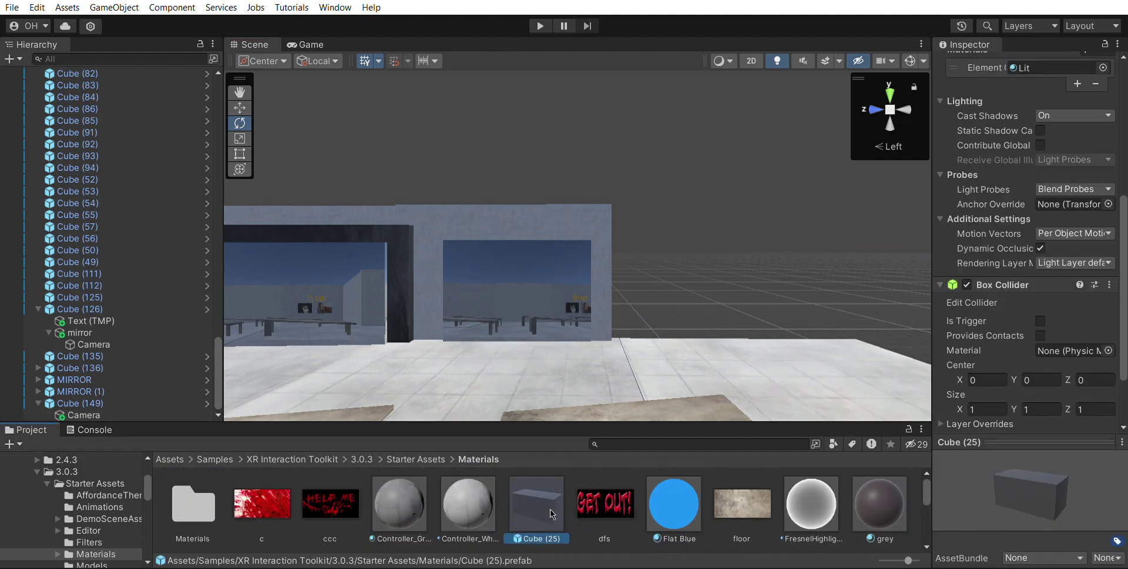
drag(536, 504, 464, 393)
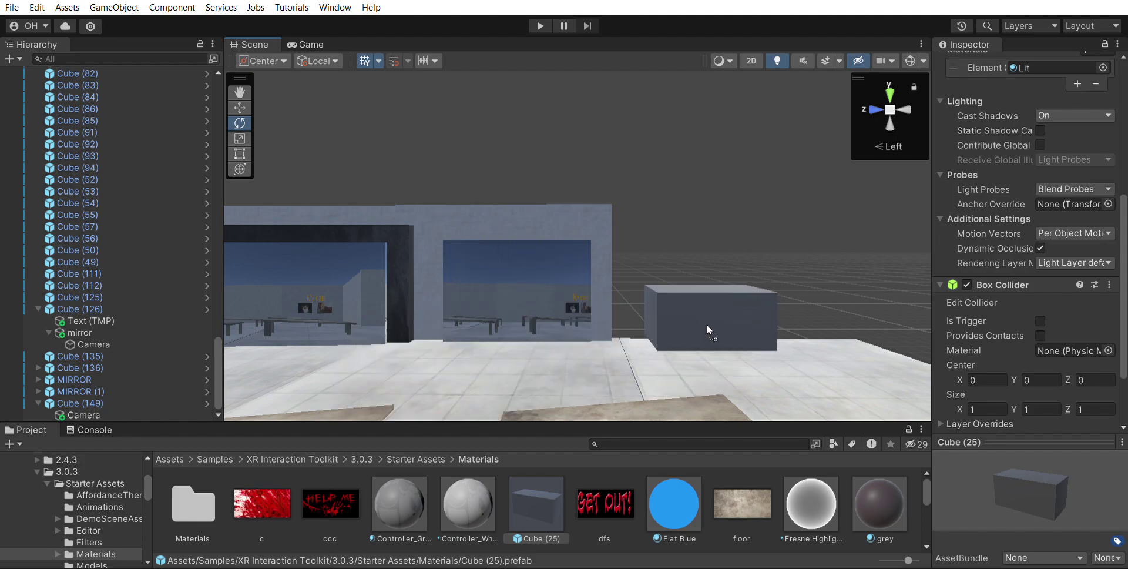
drag(464, 392, 708, 314)
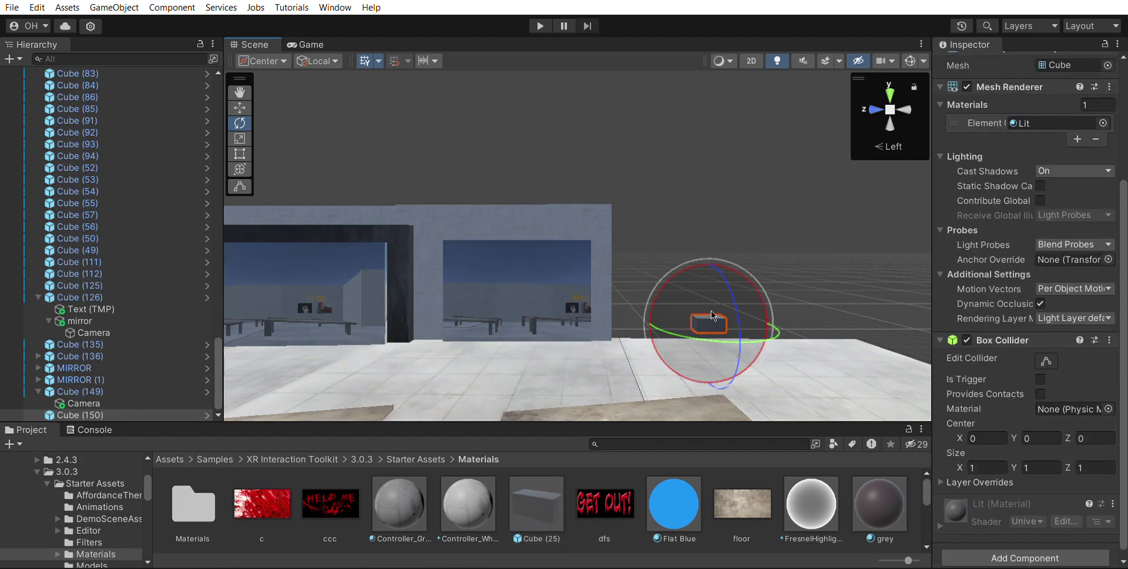
click(187, 414)
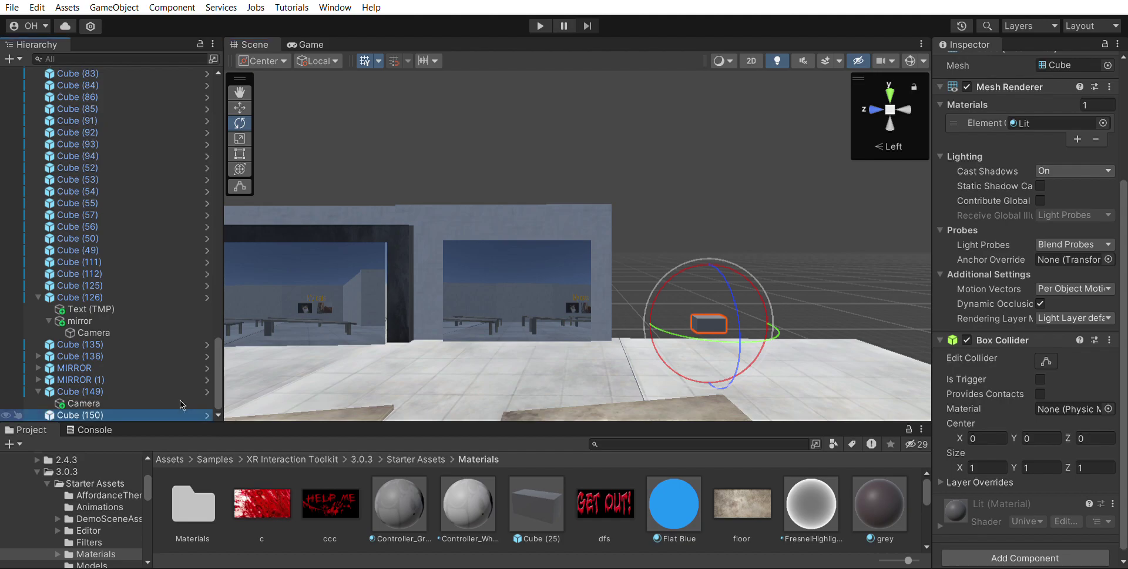
key(Delete)
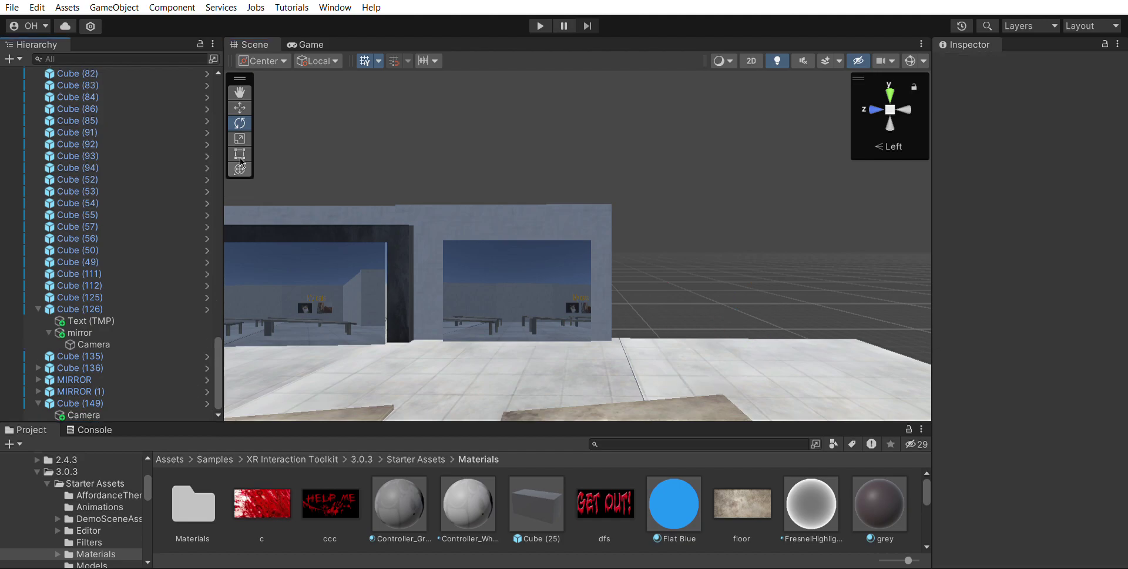